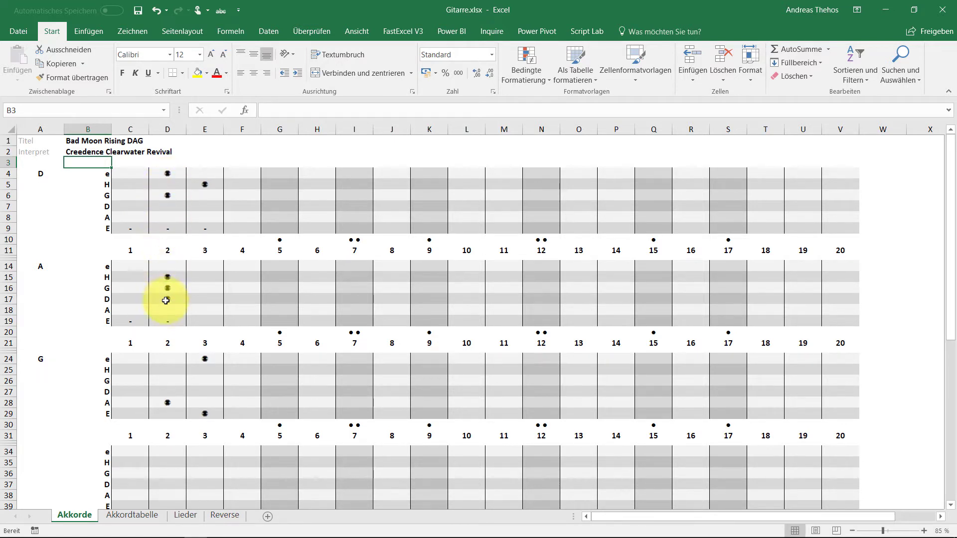
Step: Choose Lernen 1 in the B1 song dropdown and scroll through its E, Esus4(b6/b9), F, G diagrams
left_click(82, 142)
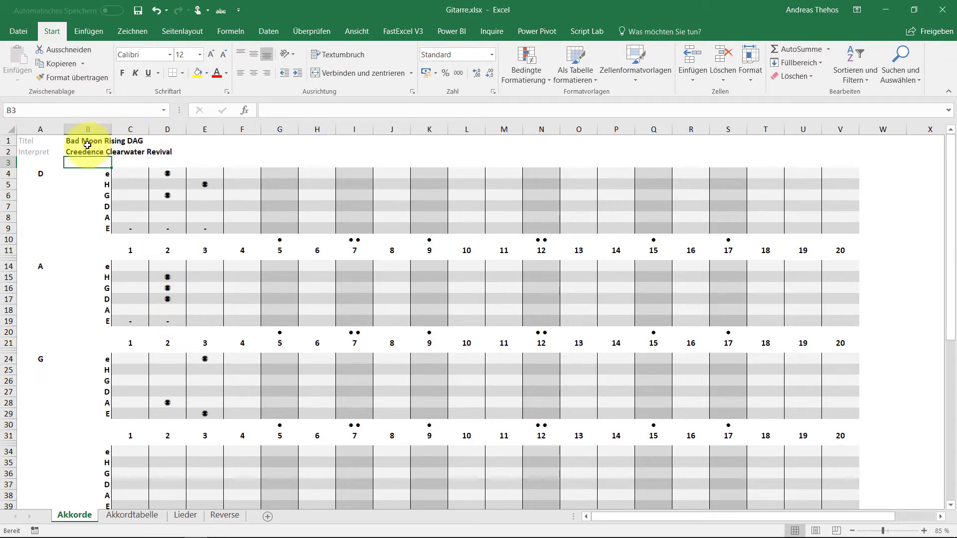
left_click(117, 142)
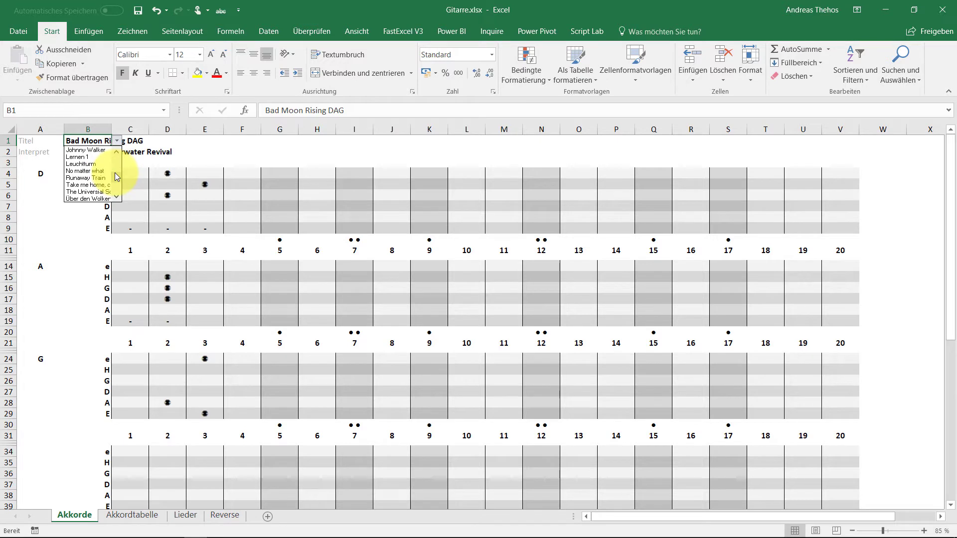
scroll(100, 176, "down", 2)
left_click(85, 192)
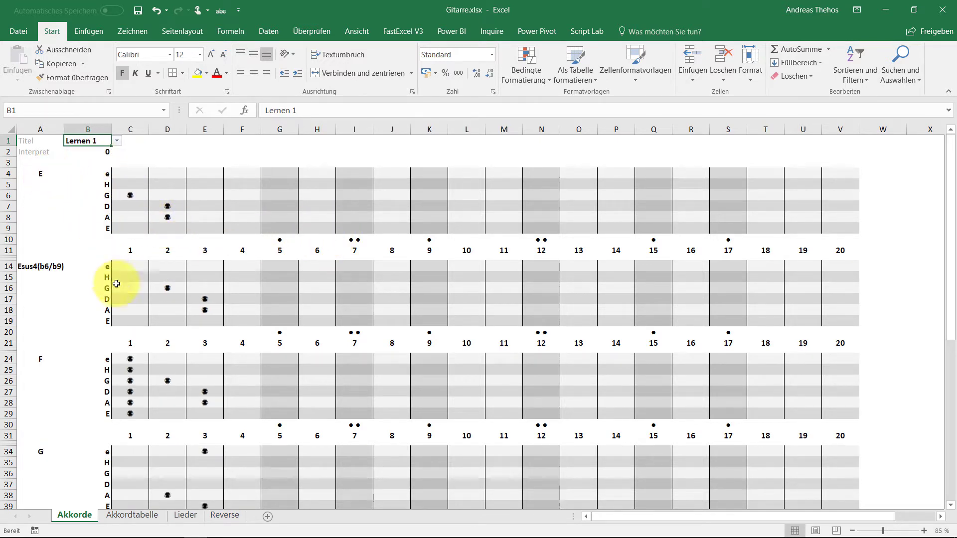
scroll(213, 474, "down", 2)
scroll(213, 474, "down", 1)
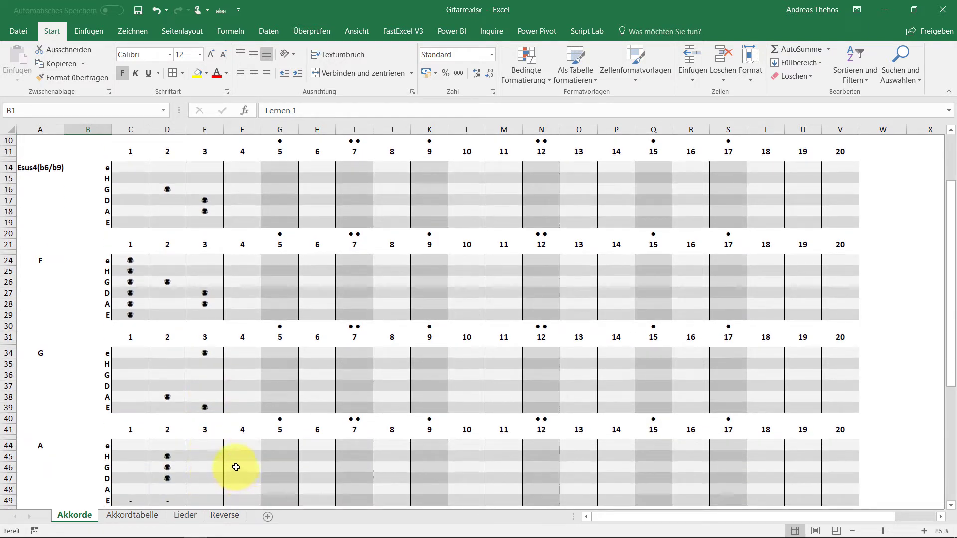
scroll(235, 466, "up", 3)
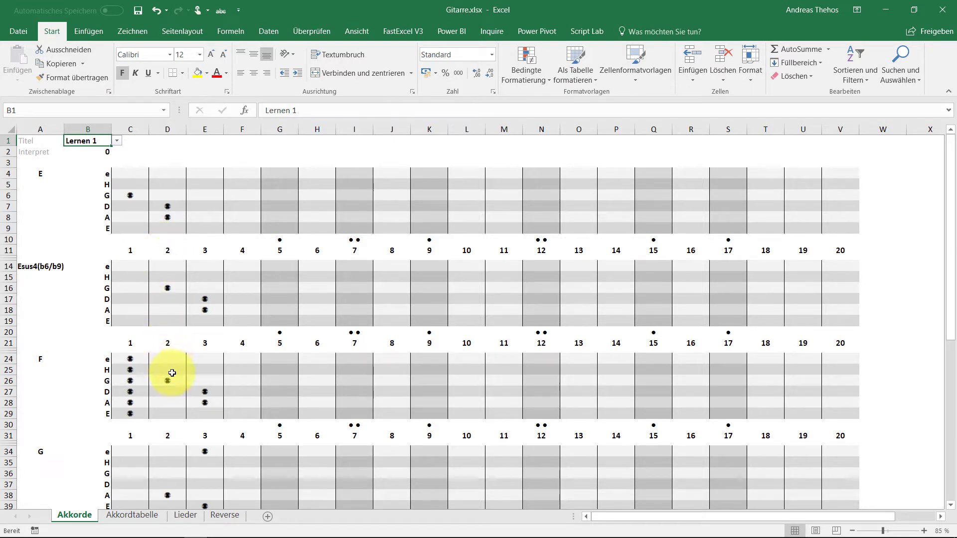
left_click(139, 519)
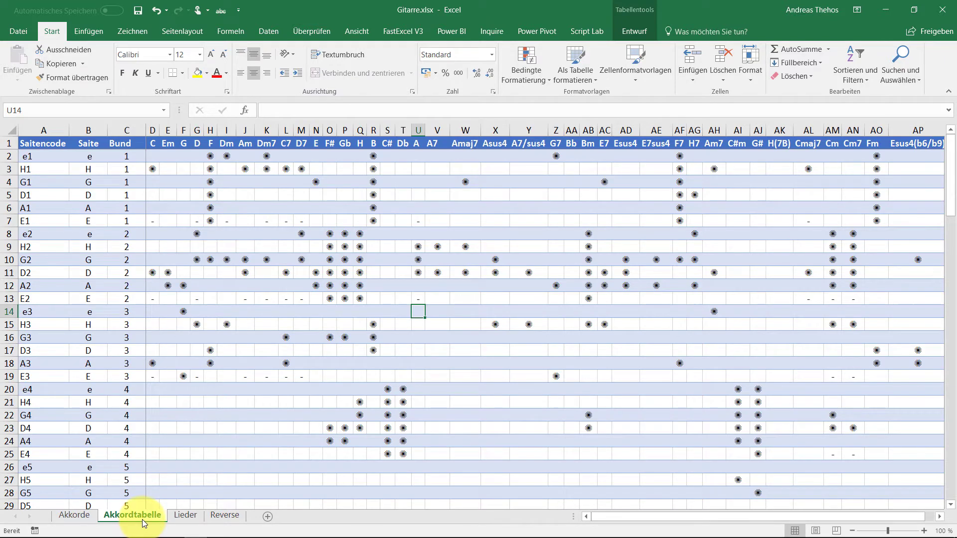
left_click(183, 337)
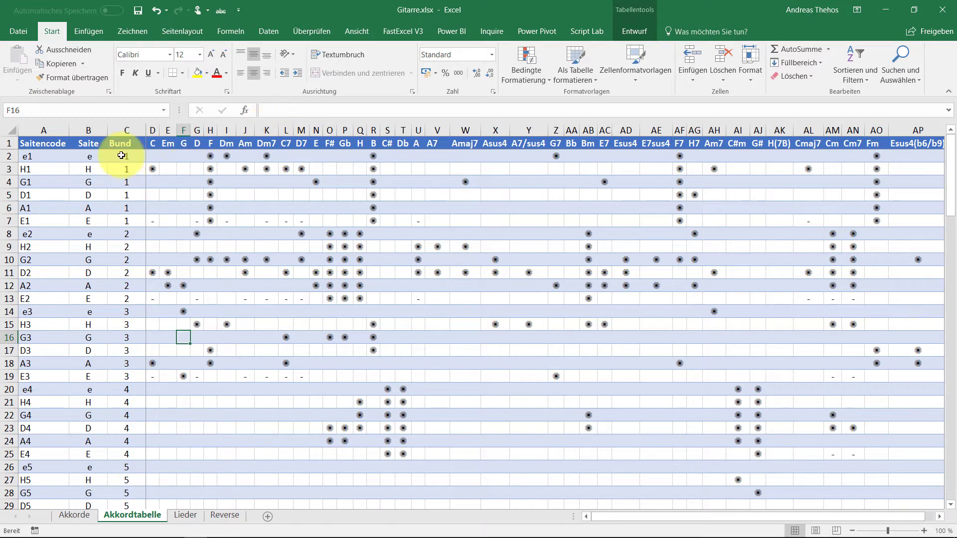
left_click_drag(89, 156, 90, 209)
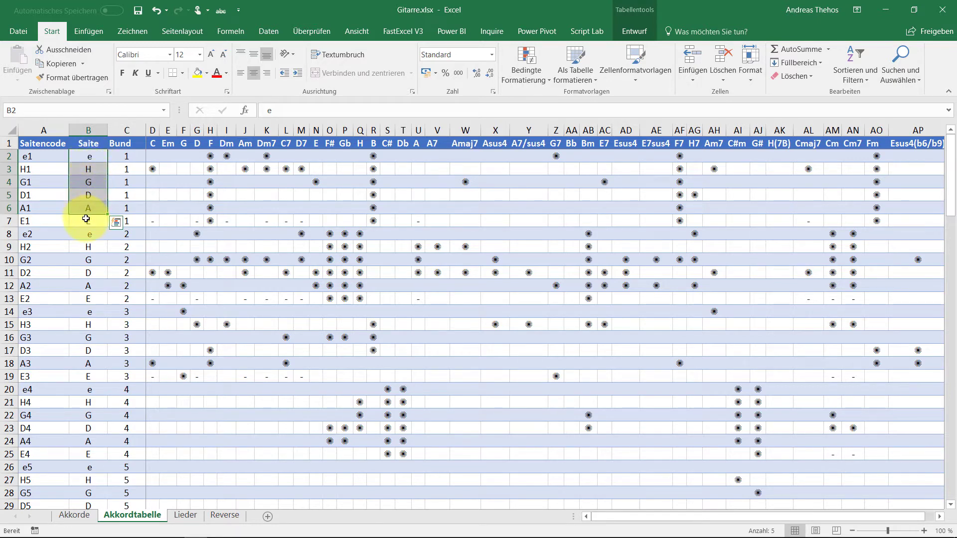
left_click_drag(87, 220, 90, 162)
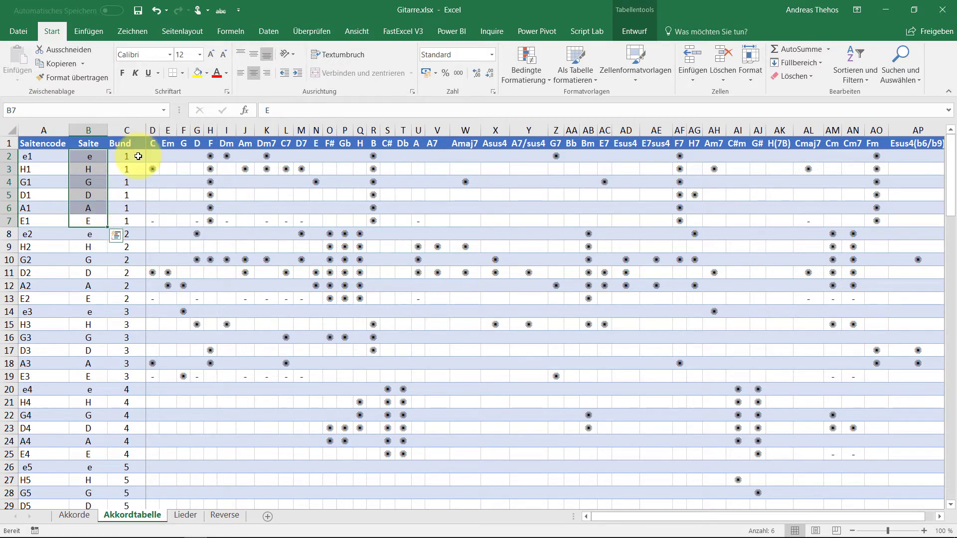
left_click_drag(136, 155, 131, 221)
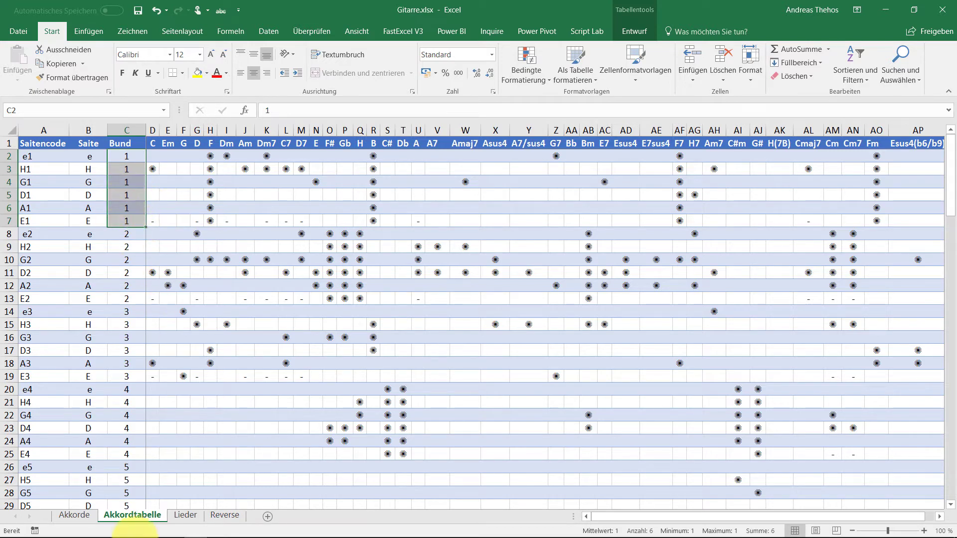
left_click(74, 515)
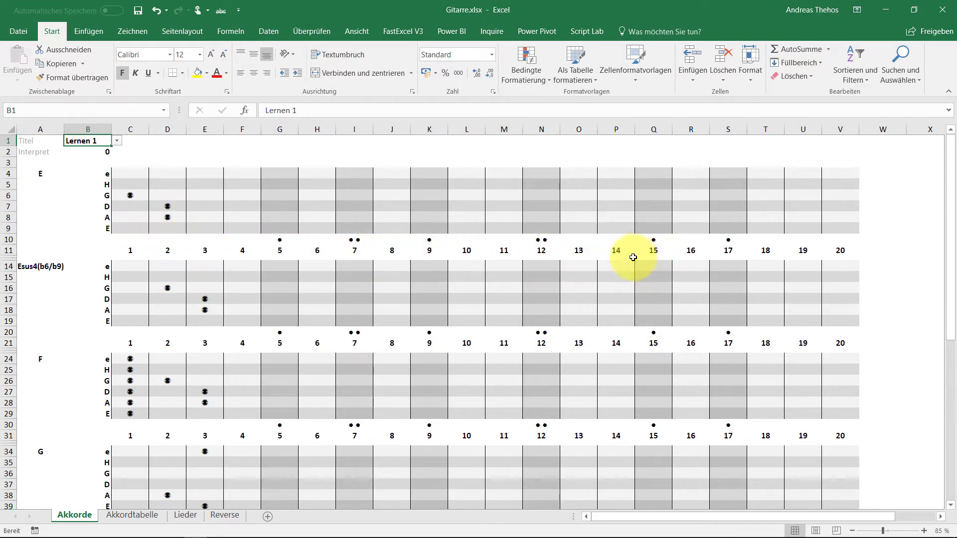
Step: Select cell G10 to inspect the fret marker dot above fret 5
left_click(273, 240)
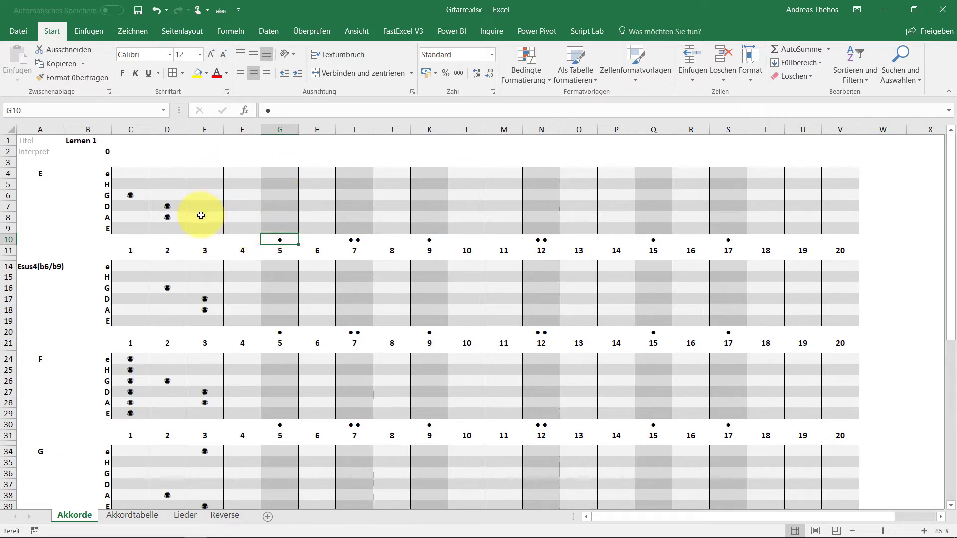
left_click(132, 516)
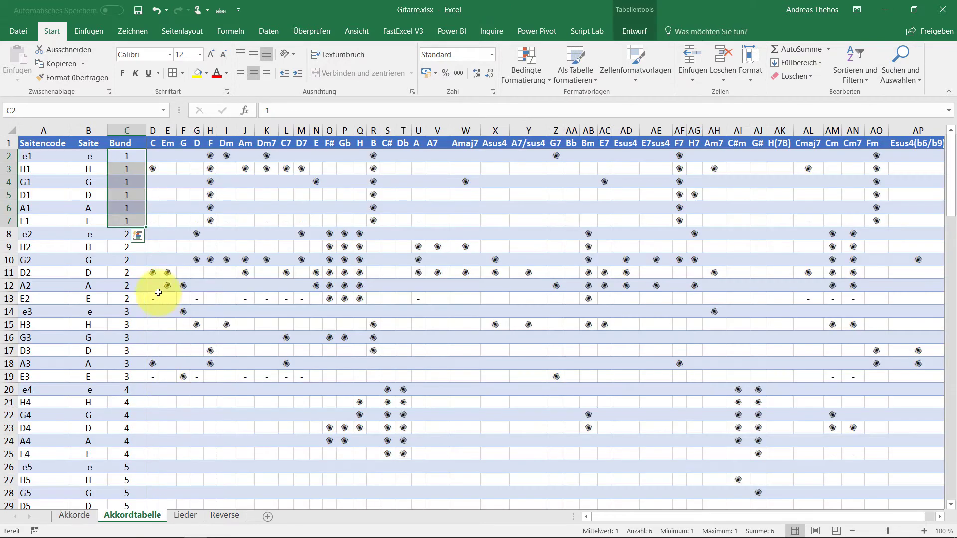
left_click(51, 158)
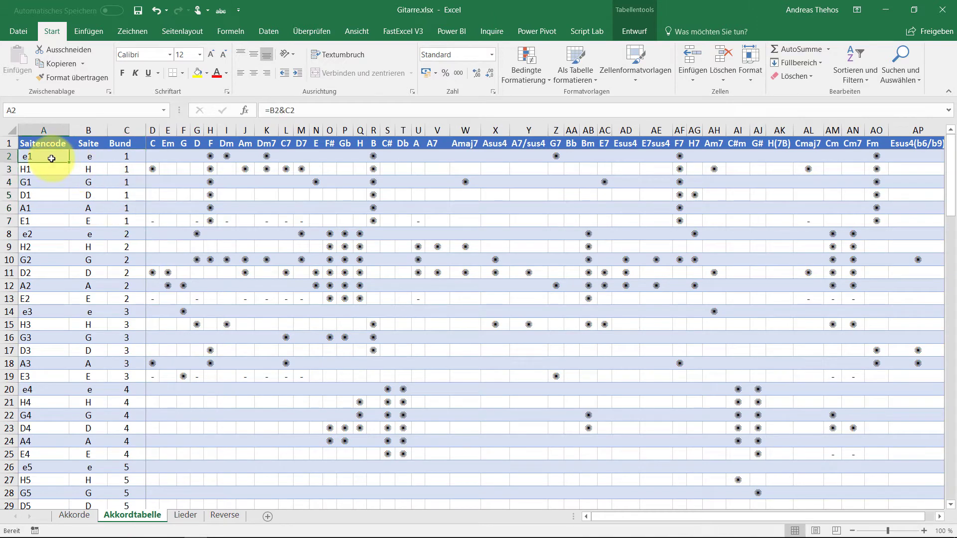
double_click(51, 159)
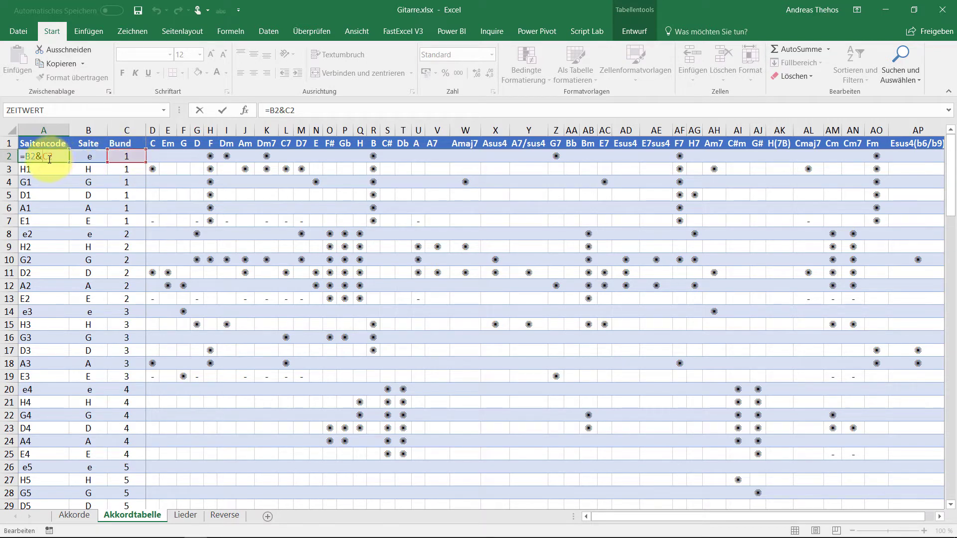
key("Return")
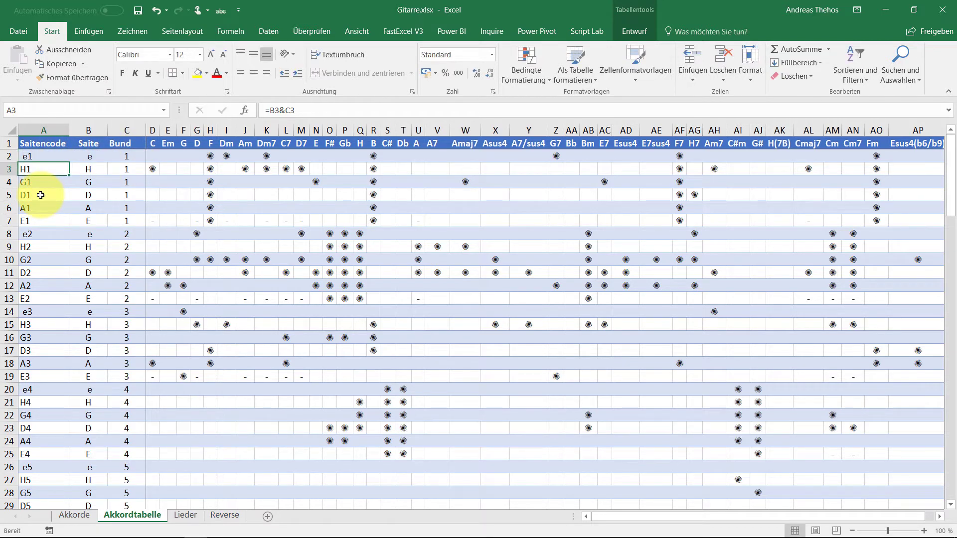
left_click(86, 157)
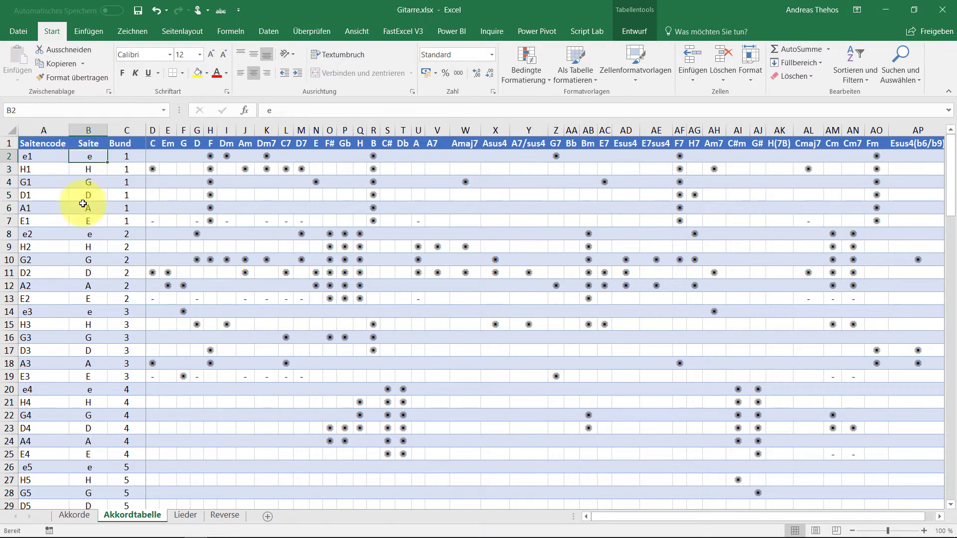
left_click(83, 219)
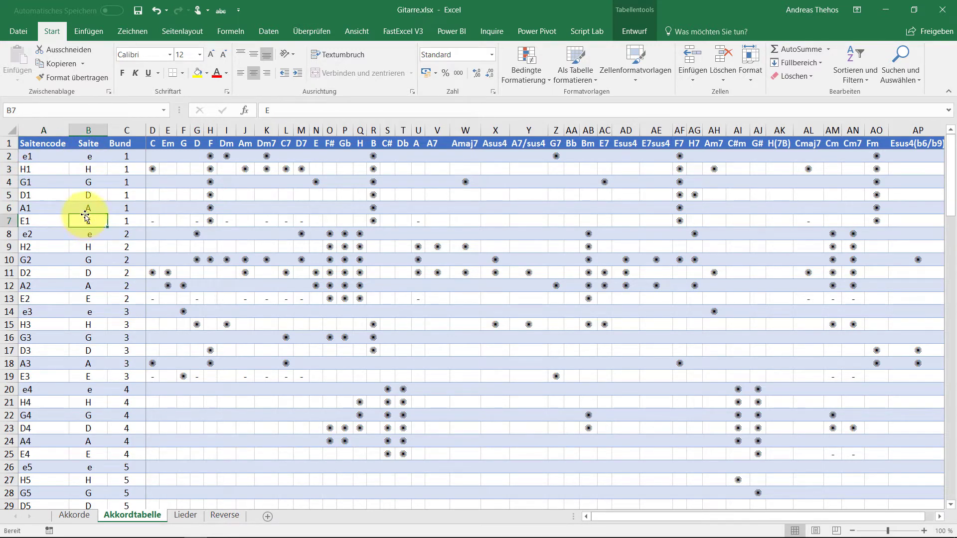
double_click(84, 156)
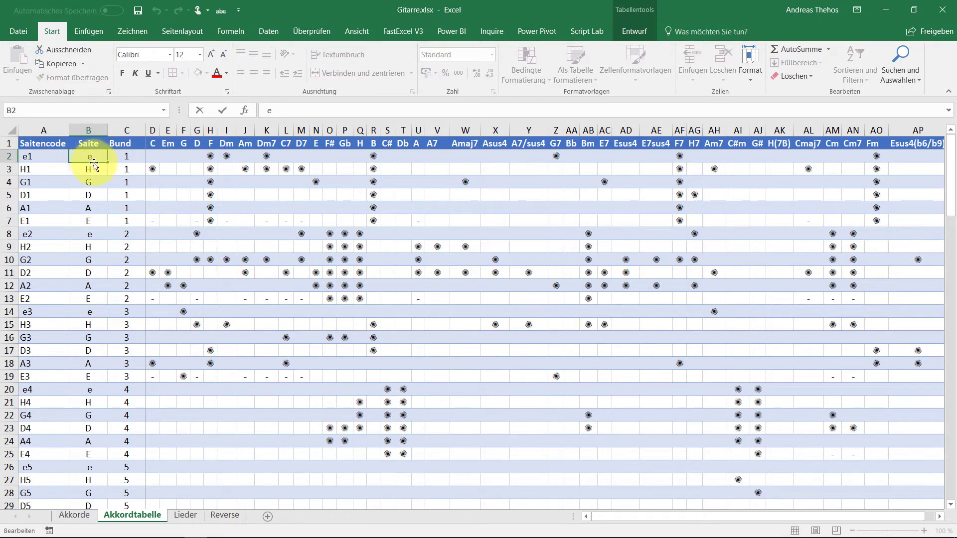
left_click(104, 169)
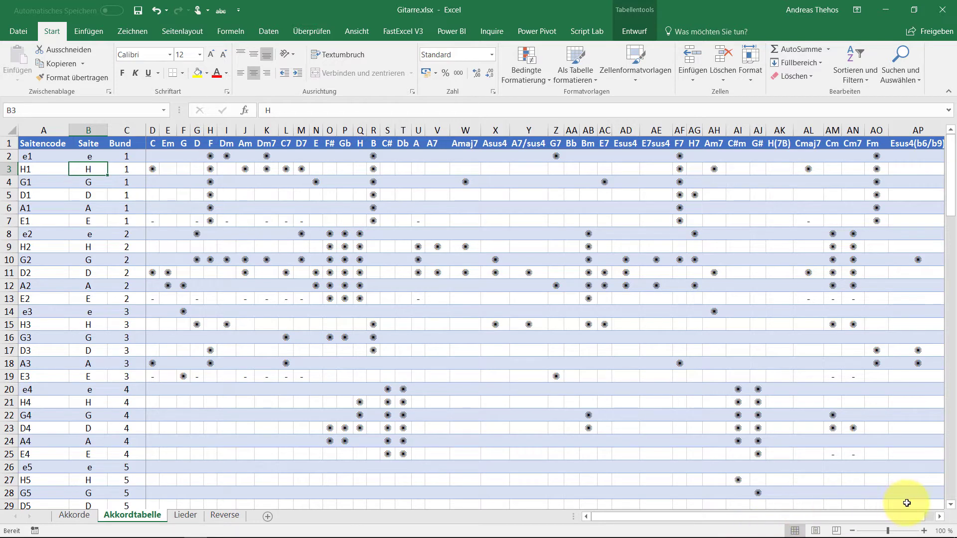
left_click(939, 521)
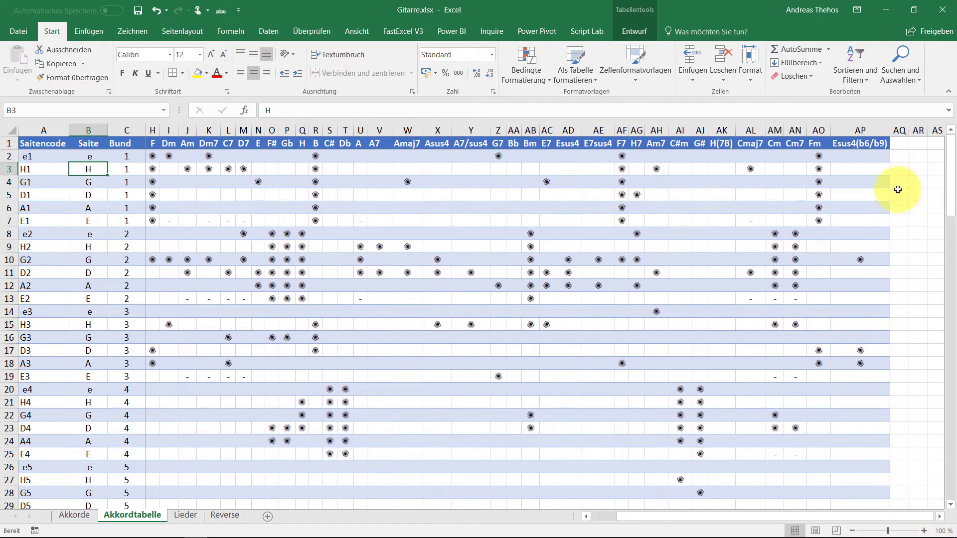
left_click(900, 143)
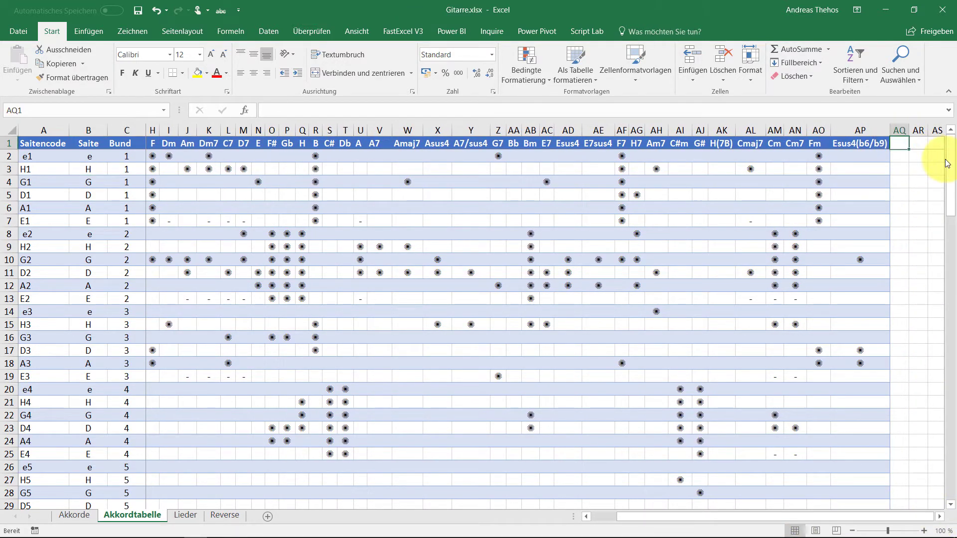
type("QQ")
key("Return")
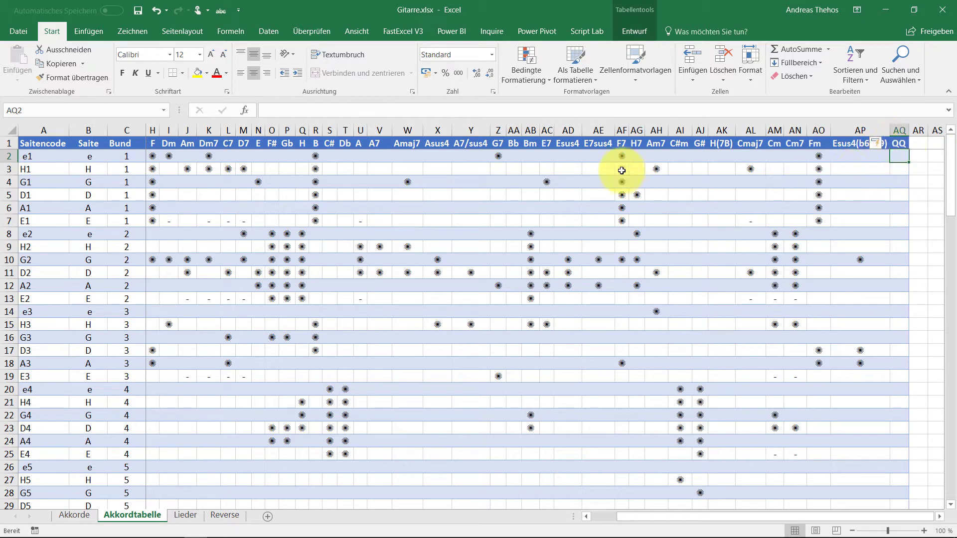
left_click(570, 170)
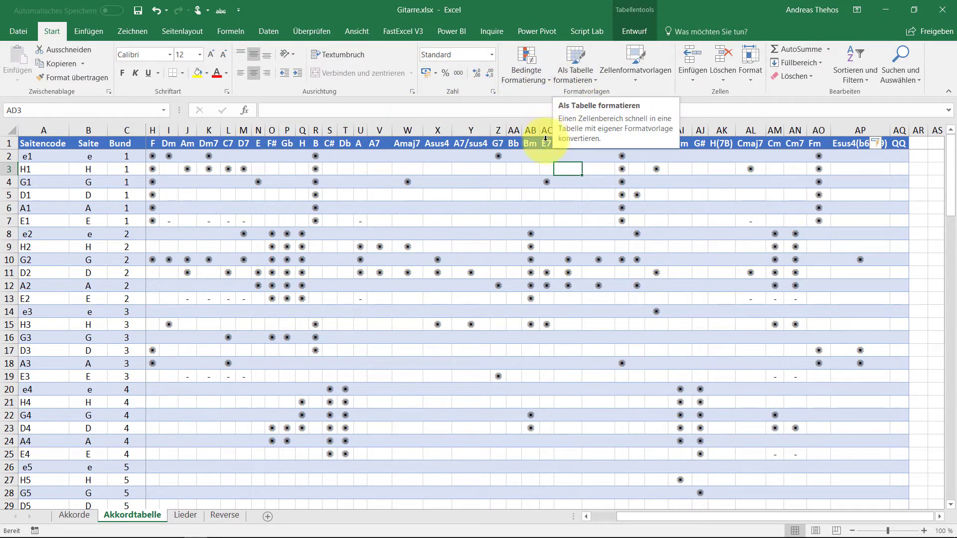
left_click(626, 33)
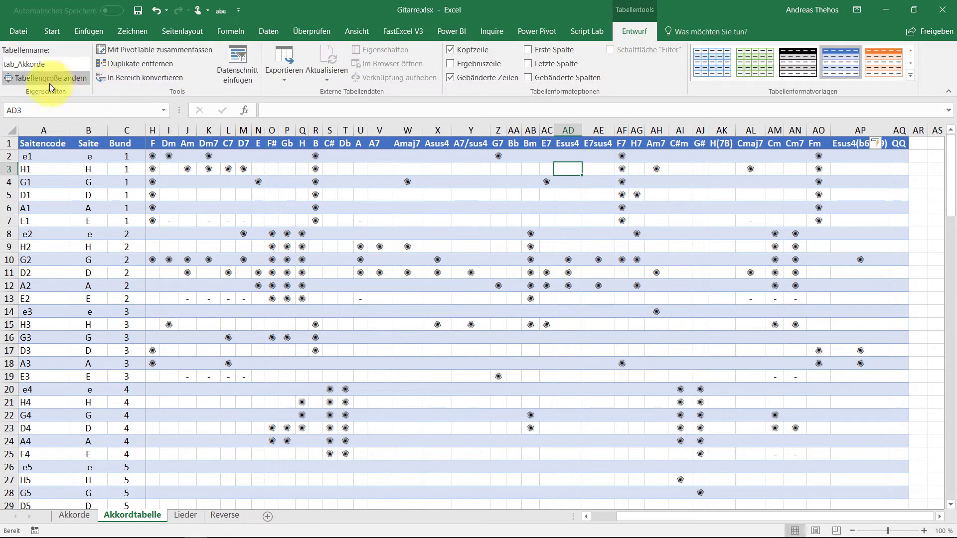
left_click(56, 65)
key("Home")
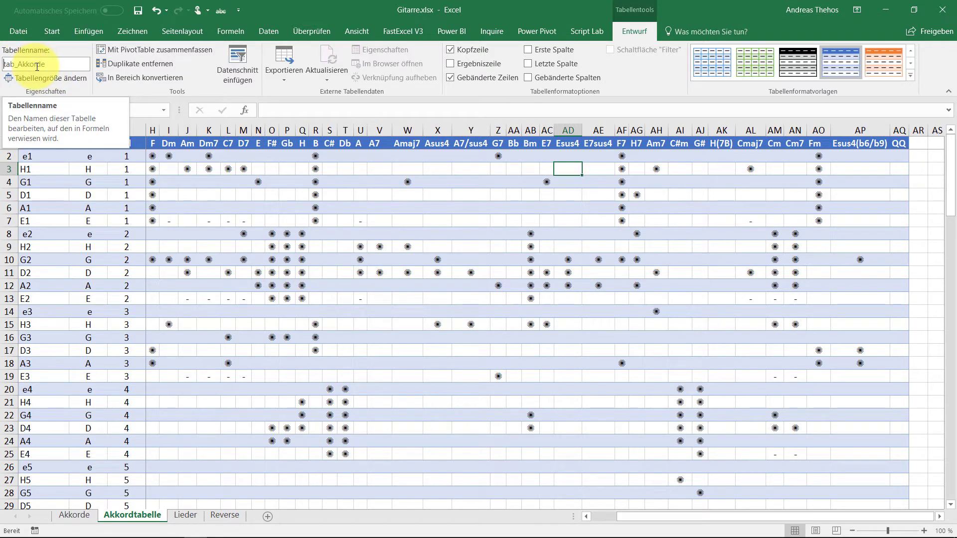
left_click(900, 131)
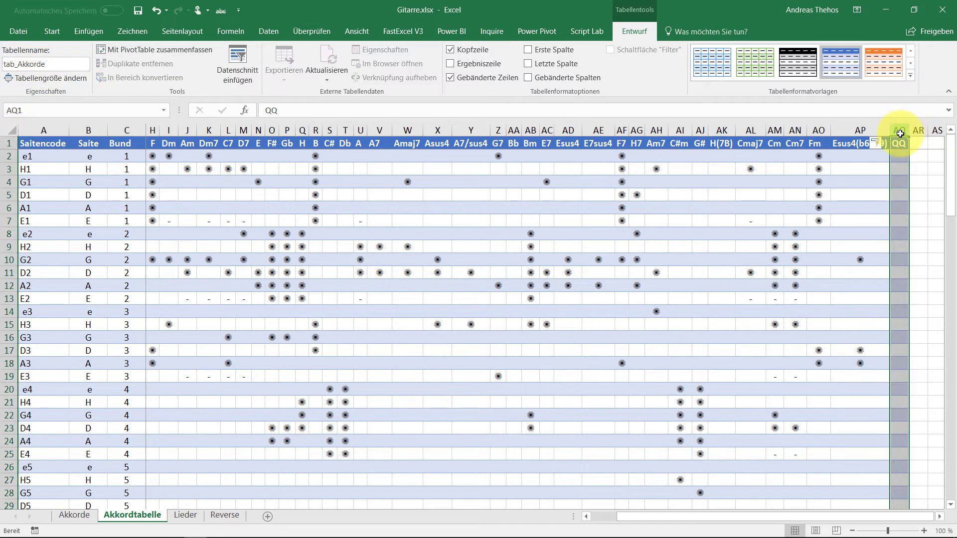
right_click(900, 134)
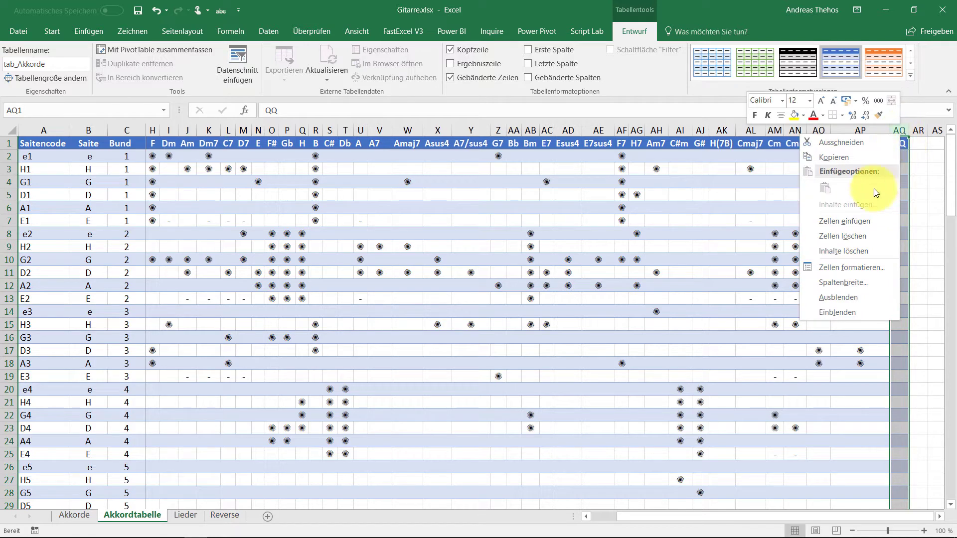
left_click(842, 232)
left_click(679, 207)
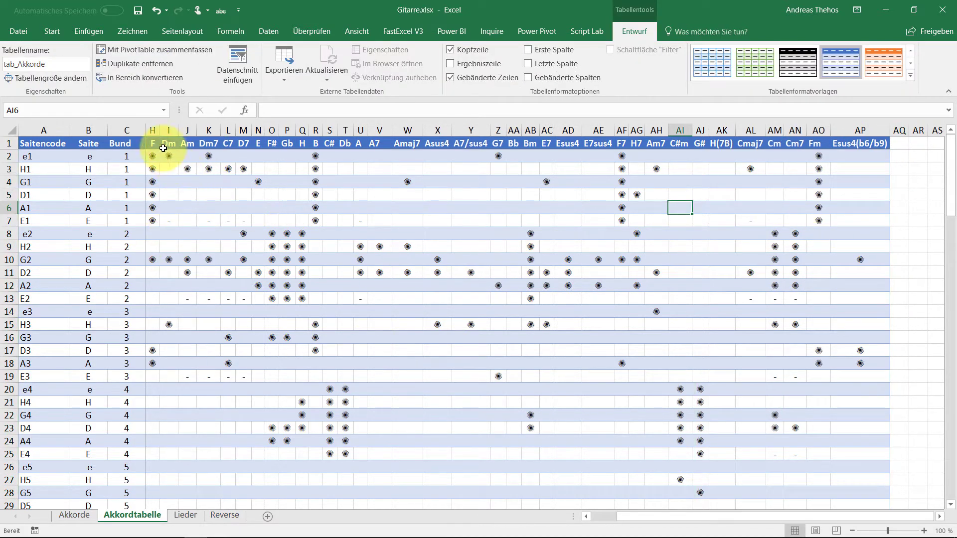
left_click(153, 130)
left_click(168, 130)
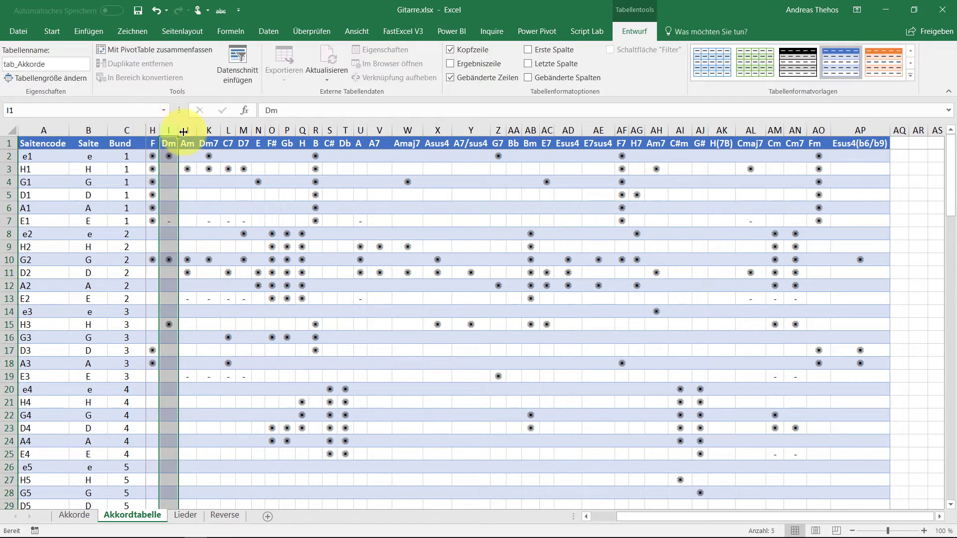
left_click(187, 130)
left_click(206, 130)
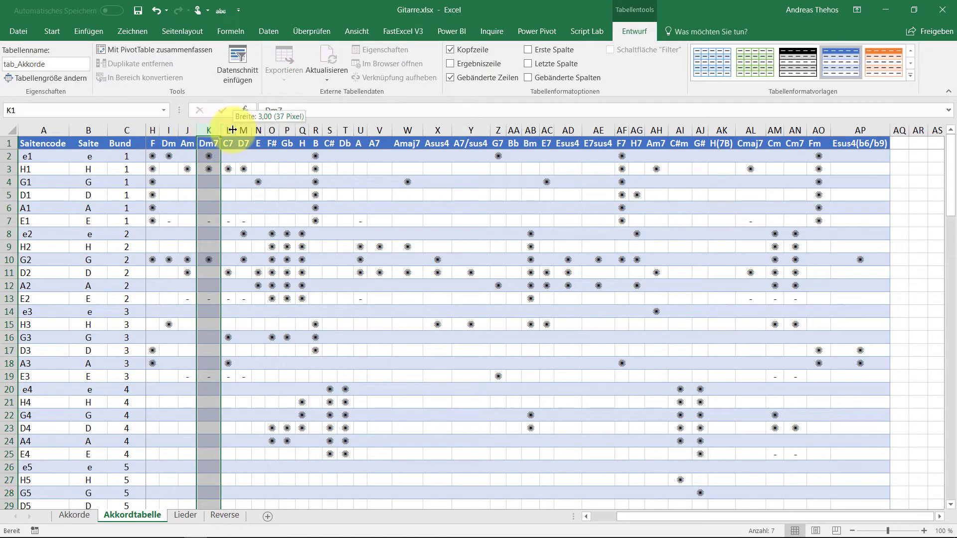
left_click(233, 130)
left_click(243, 131)
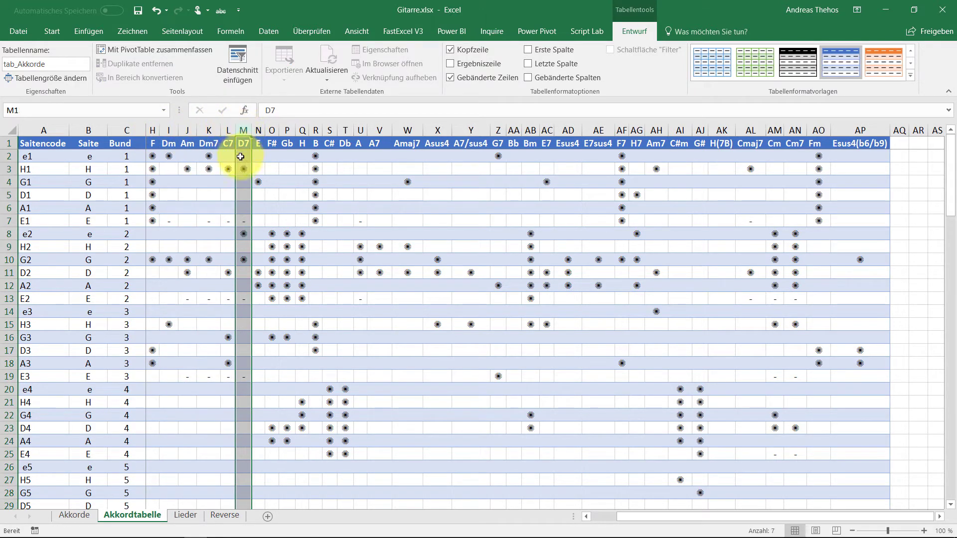
left_click(186, 515)
Step: On the Lieder sheet, select the Hey Jude title and its first two chord cells
left_click(299, 298)
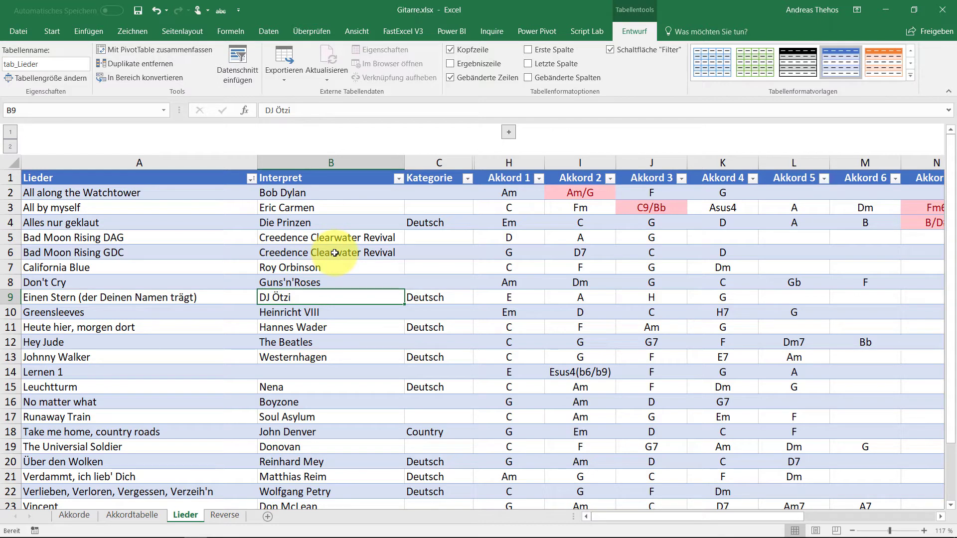
left_click(207, 342)
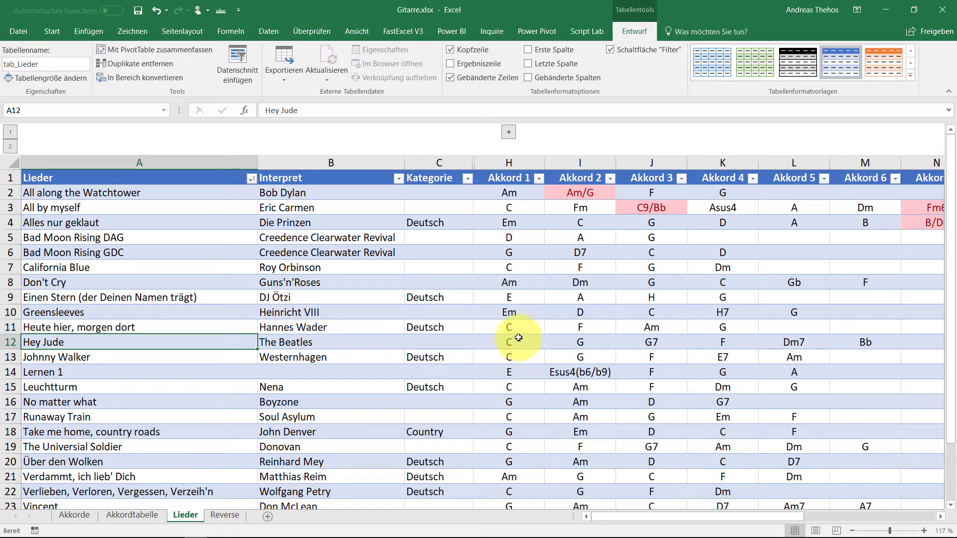
left_click(520, 341)
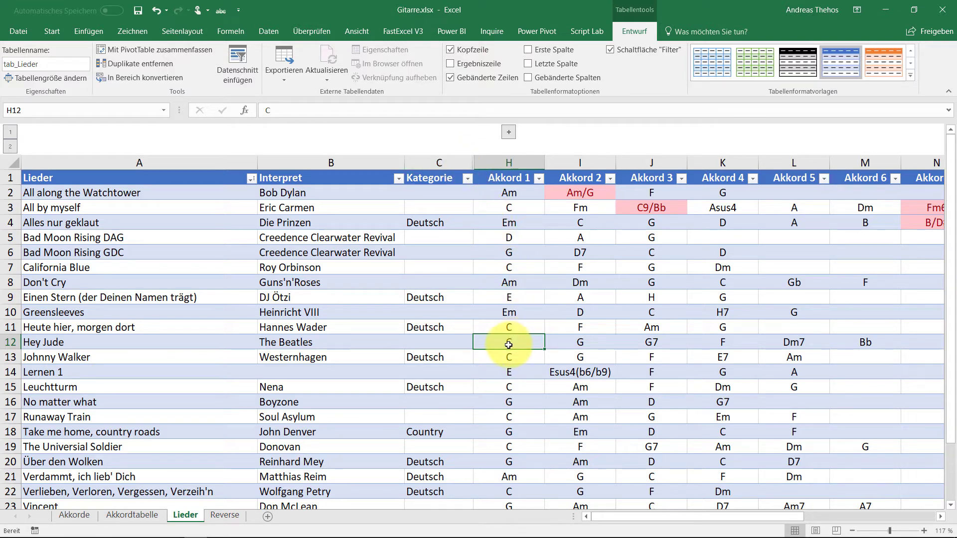
left_click(568, 342)
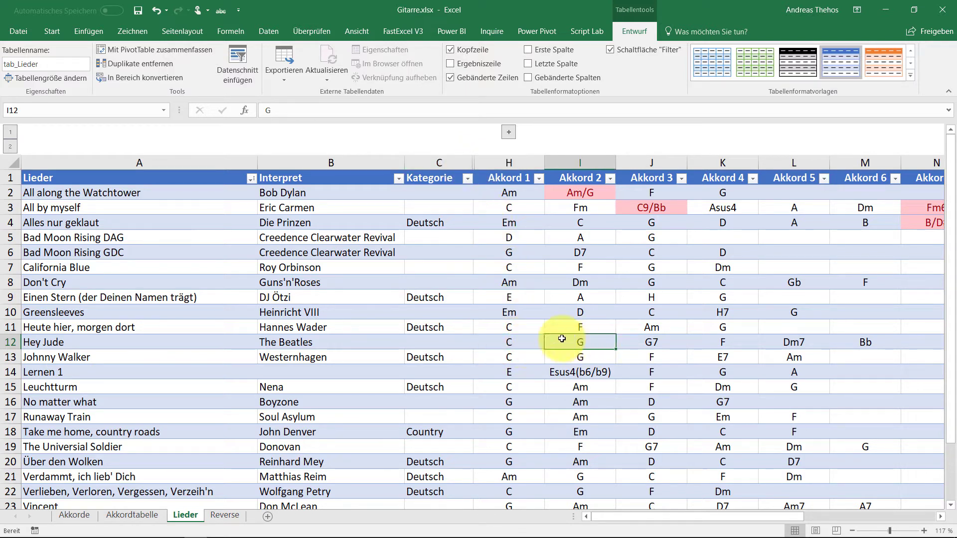
left_click(515, 344)
left_click(573, 346)
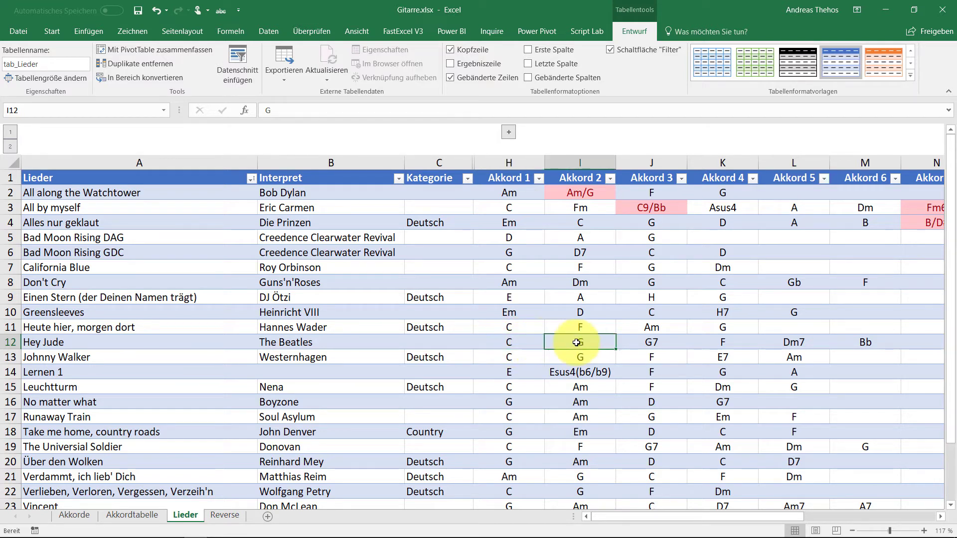
Step: Select all chord cells from H2 across to the last Akkord column and row 26
left_click_drag(511, 194, 894, 381)
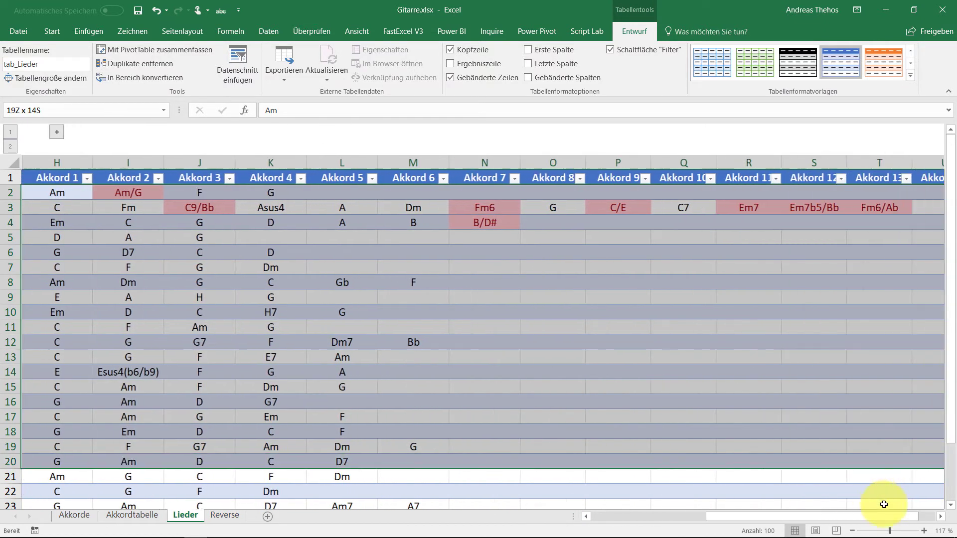
mouse_move(893, 380)
left_mouse_down()
mouse_move(872, 518)
mouse_move(811, 517)
mouse_move(817, 386)
left_mouse_up()
left_click_drag(744, 517, 603, 516)
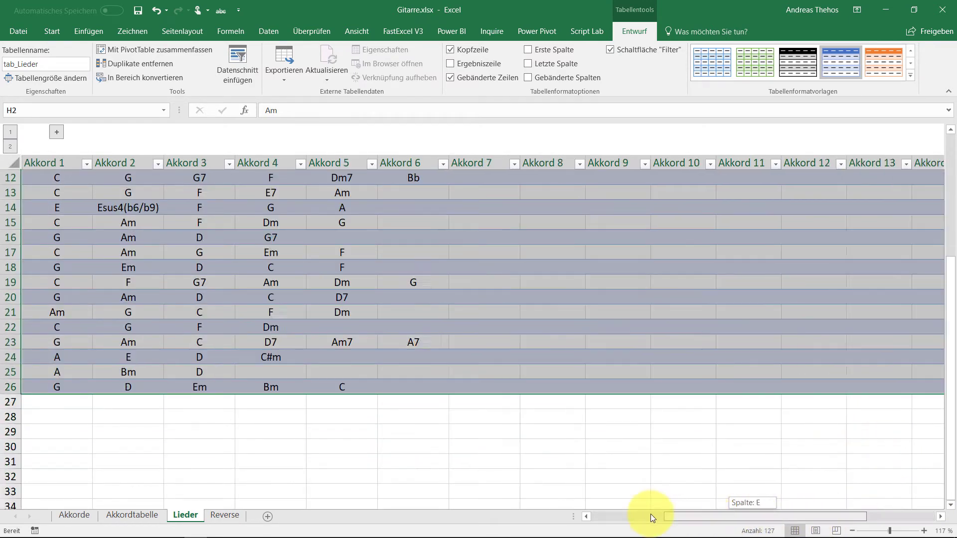
left_click_drag(950, 279, 952, 158)
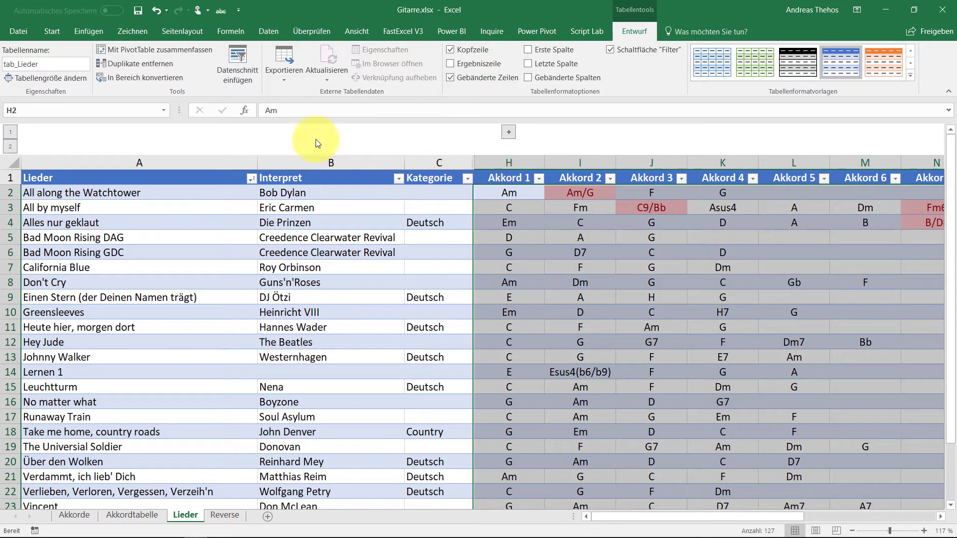
left_click(51, 32)
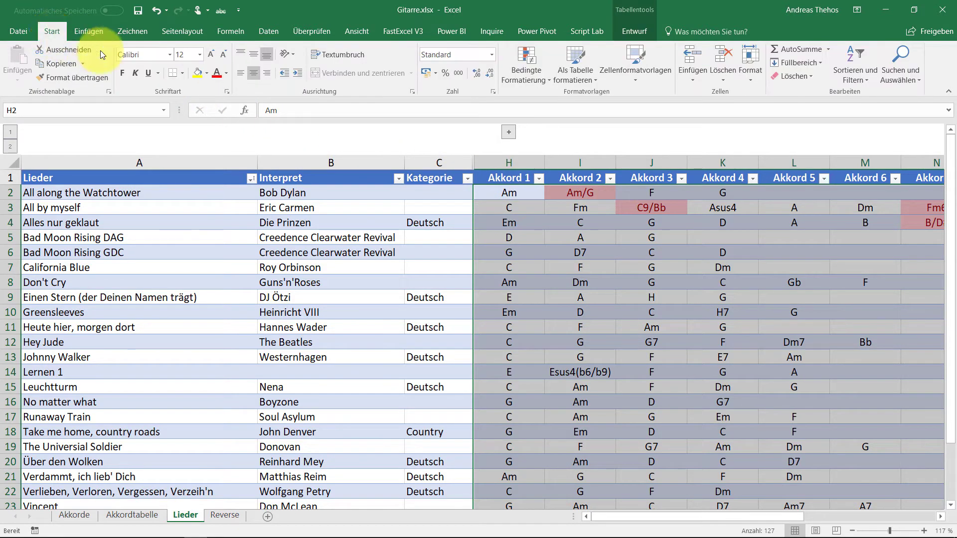
left_click(532, 79)
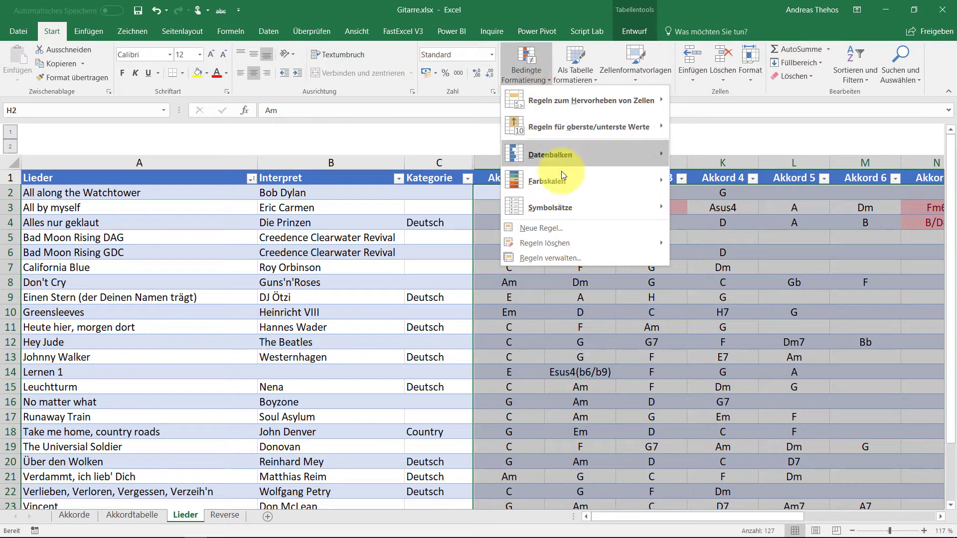
left_click(558, 262)
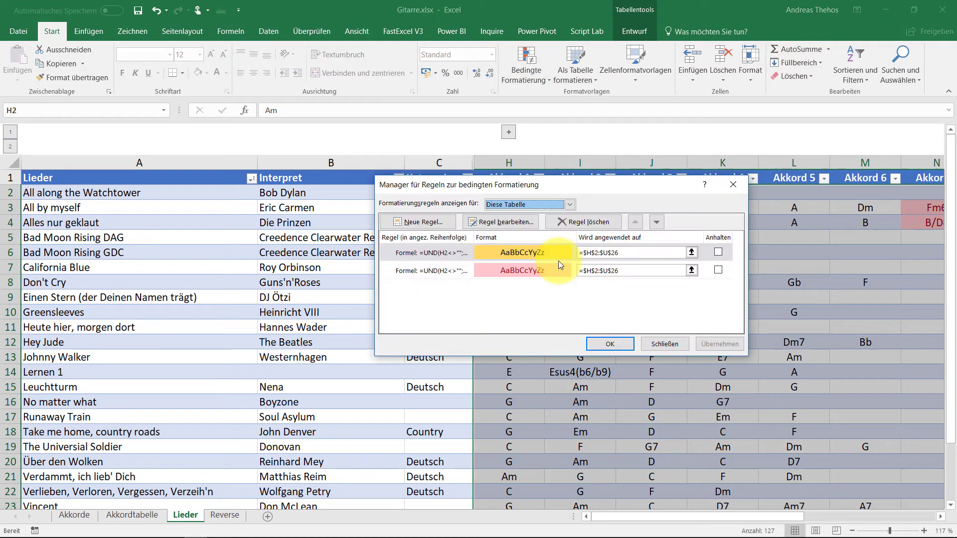
left_click(441, 270)
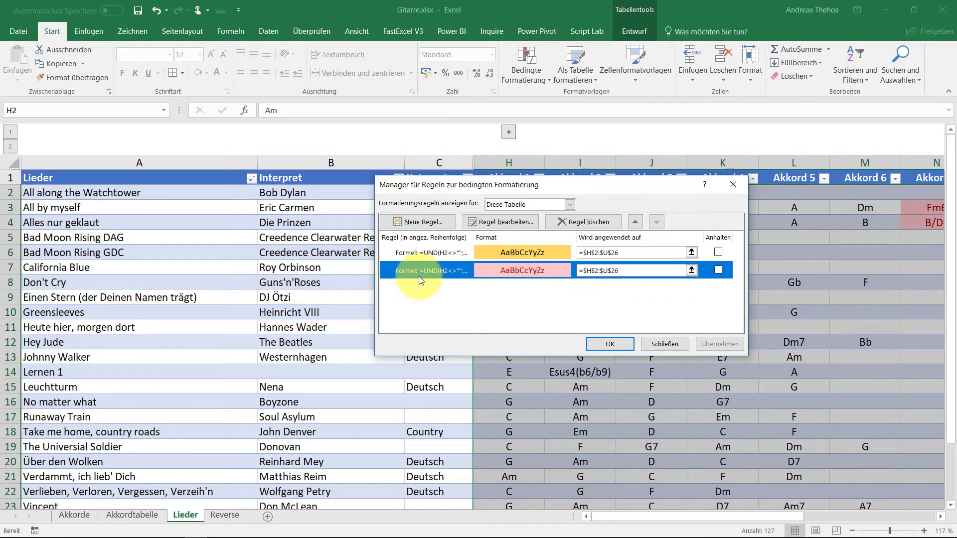
double_click(413, 270)
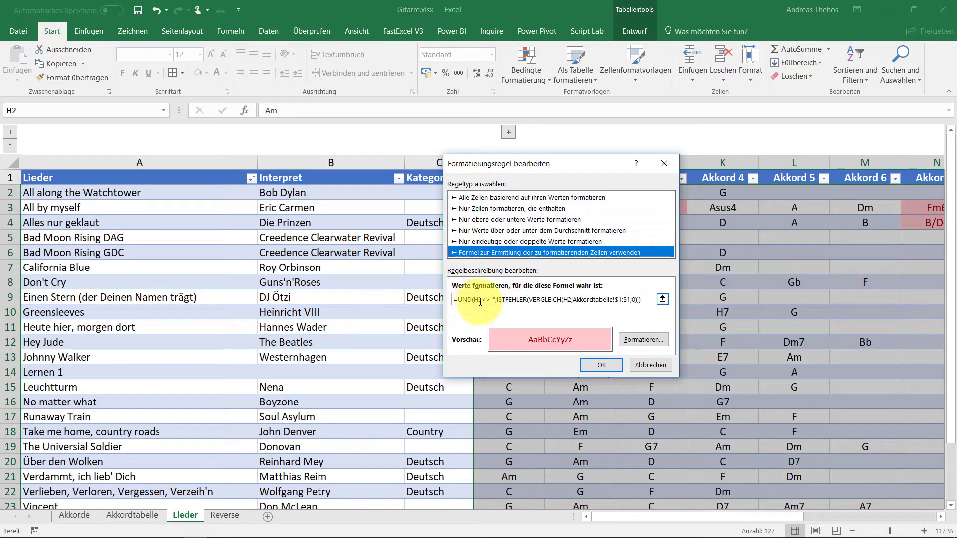
left_click_drag(573, 168, 354, 160)
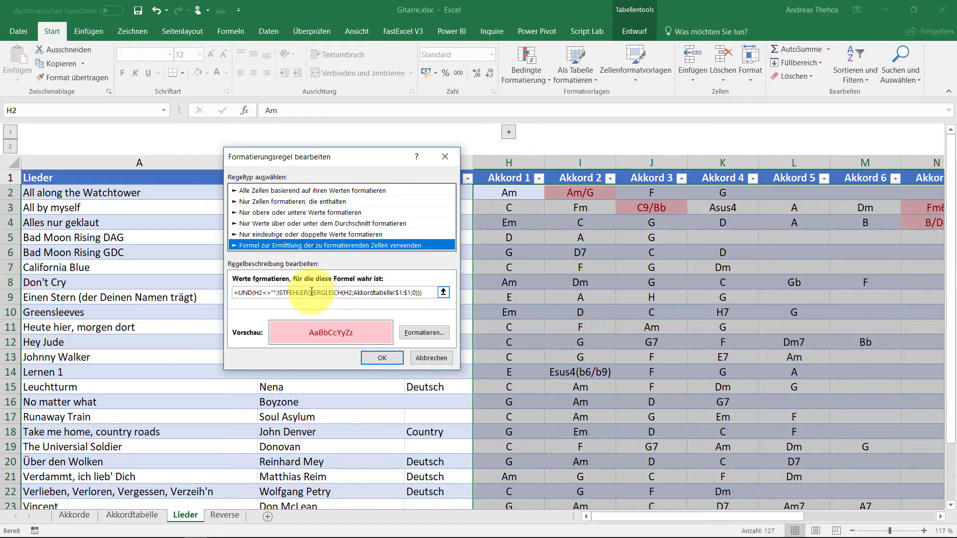
mouse_move(313, 292)
left_mouse_down()
mouse_move(369, 296)
mouse_move(353, 290)
left_mouse_up()
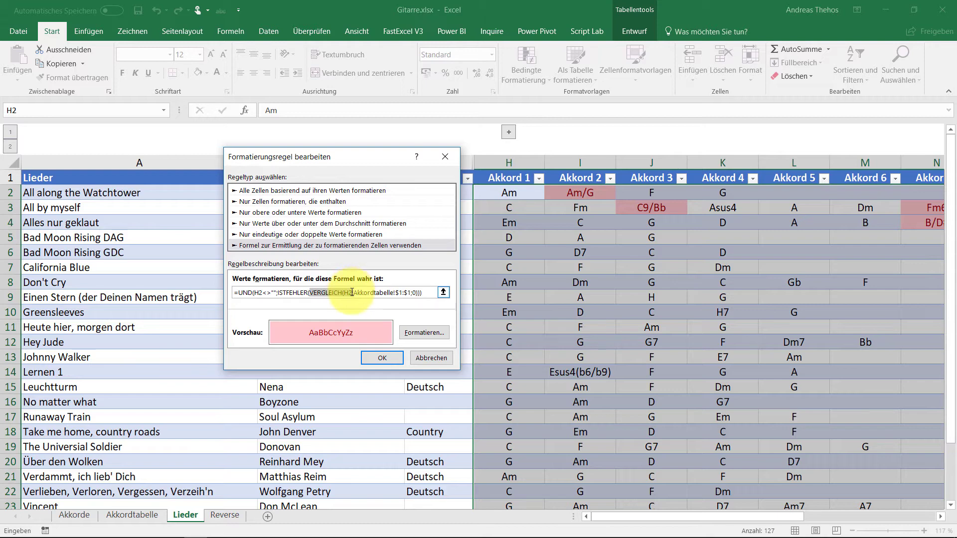
mouse_move(352, 292)
left_mouse_down()
mouse_move(317, 293)
mouse_move(422, 293)
left_mouse_up()
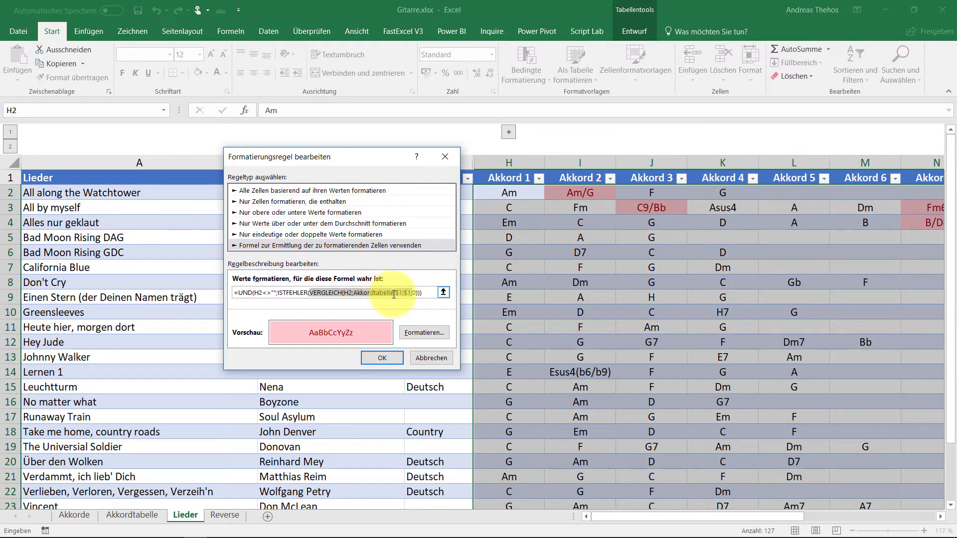
left_click_drag(394, 294, 417, 293)
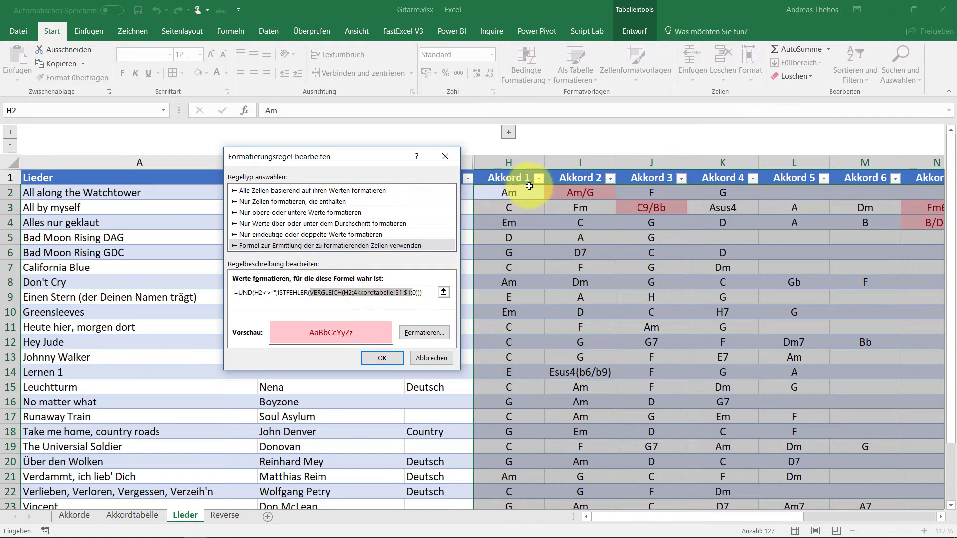
left_click(381, 358)
left_click(614, 345)
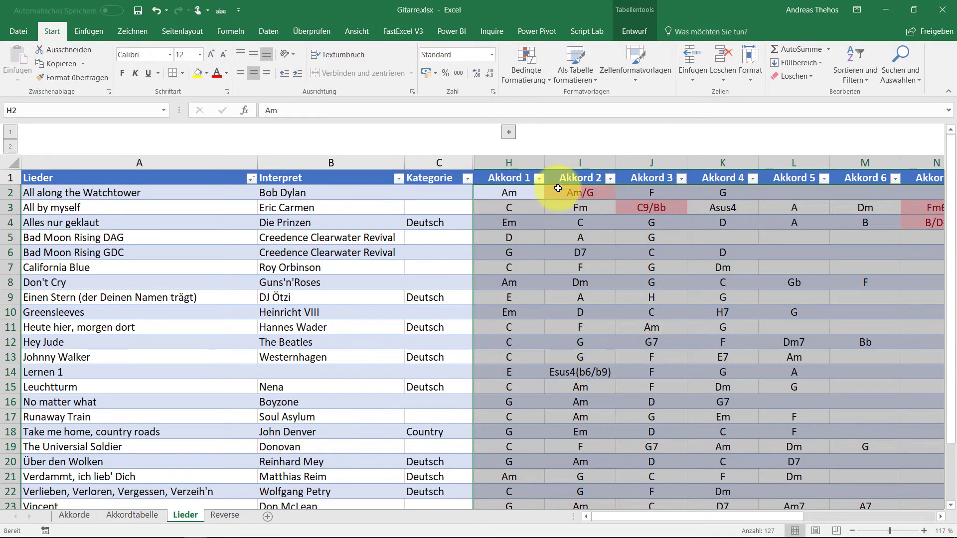
left_click(512, 193)
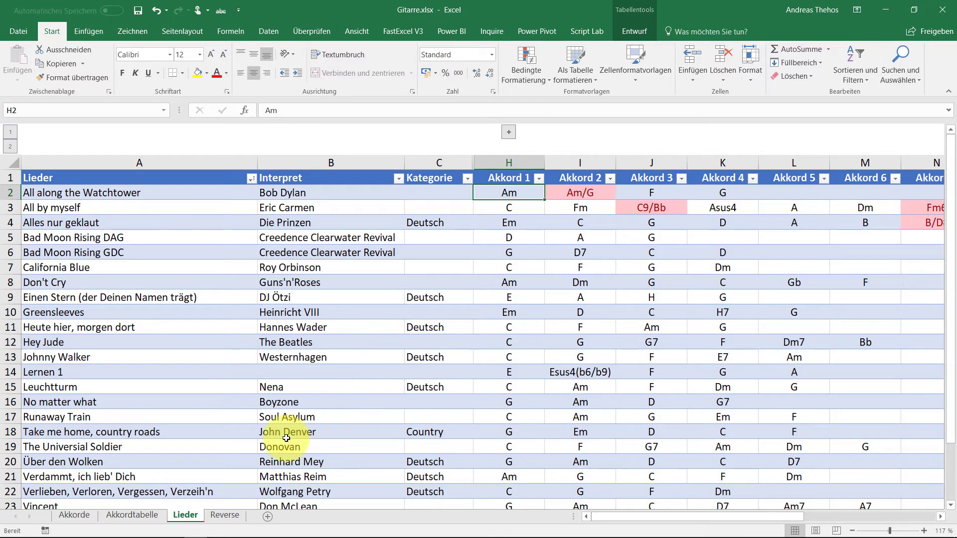
left_click(132, 514)
left_click_drag(30, 143, 882, 142)
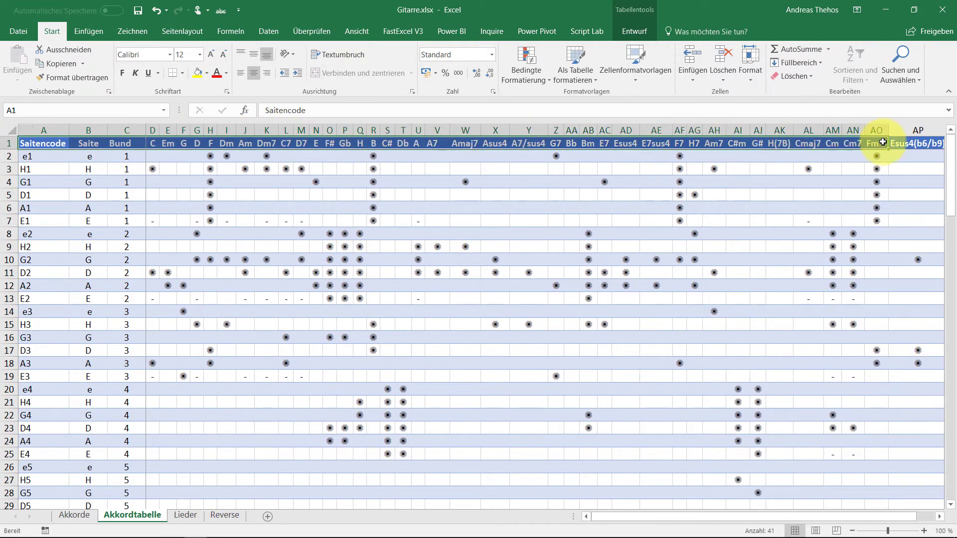
left_click(246, 140)
left_click(248, 145)
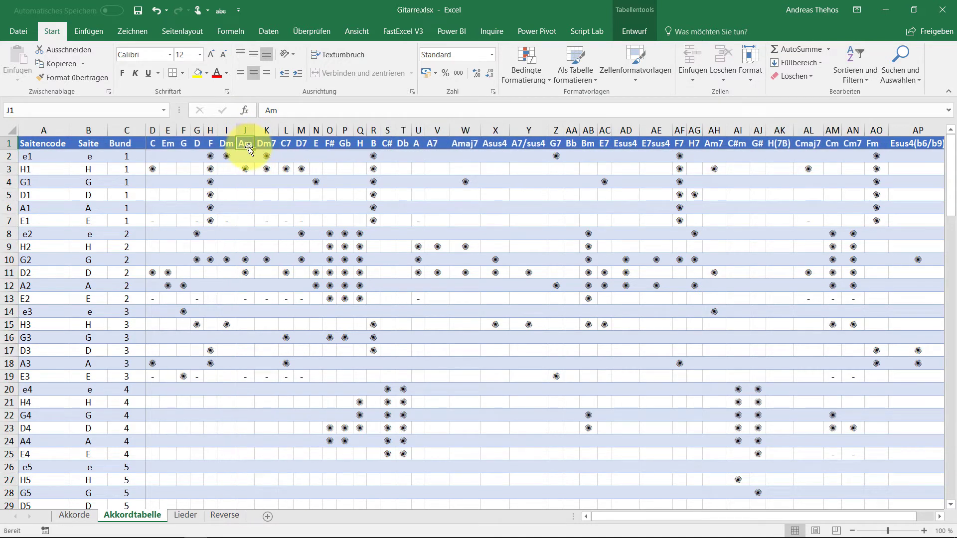
left_click(185, 514)
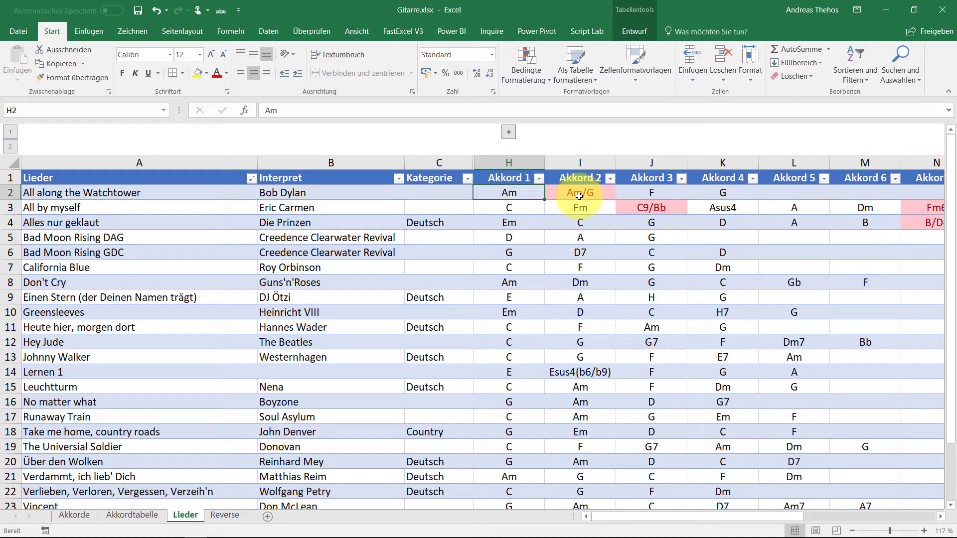
Step: Enter Am in L2 as Akkord 5 of All along the Watchtower, then reselect H2
left_click(648, 191)
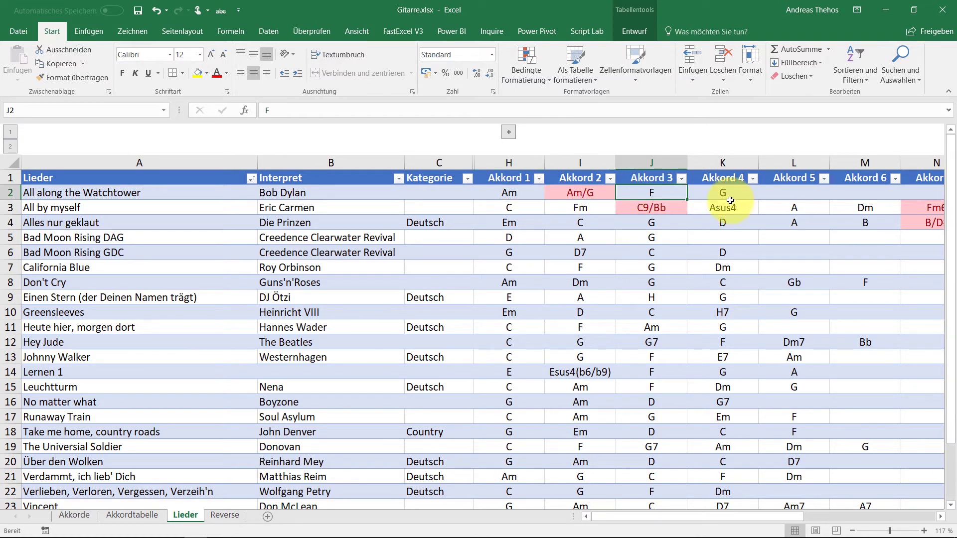
key("Right")
key("Right")
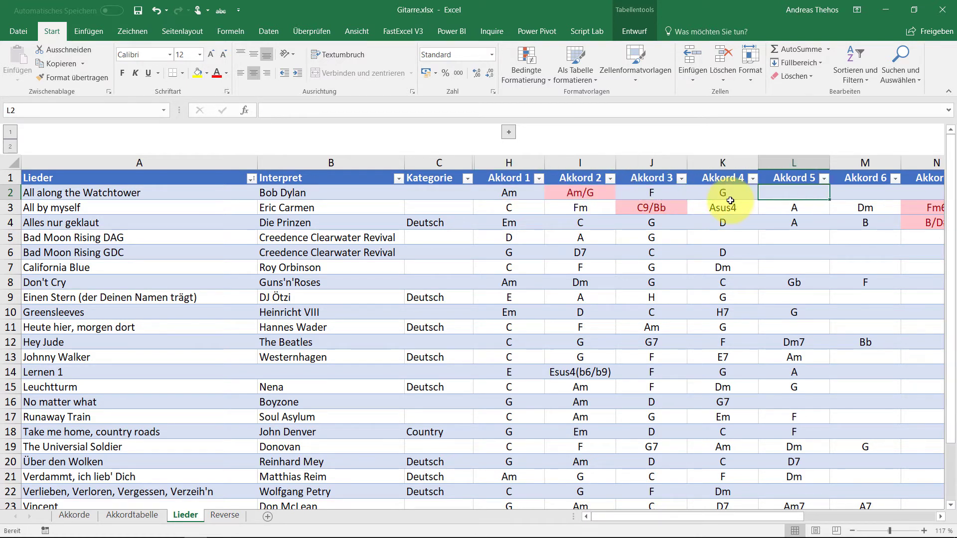
type("Am")
key("Return")
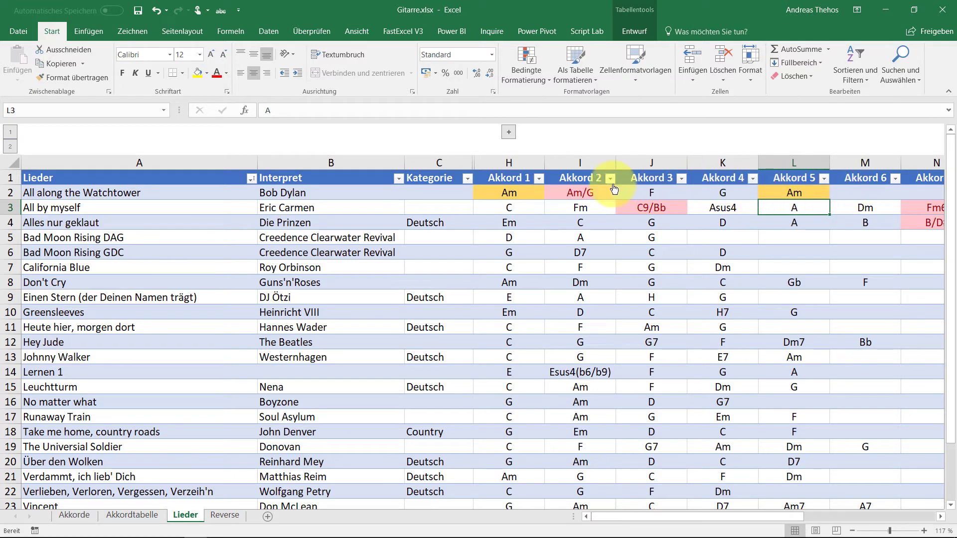
left_click(518, 191)
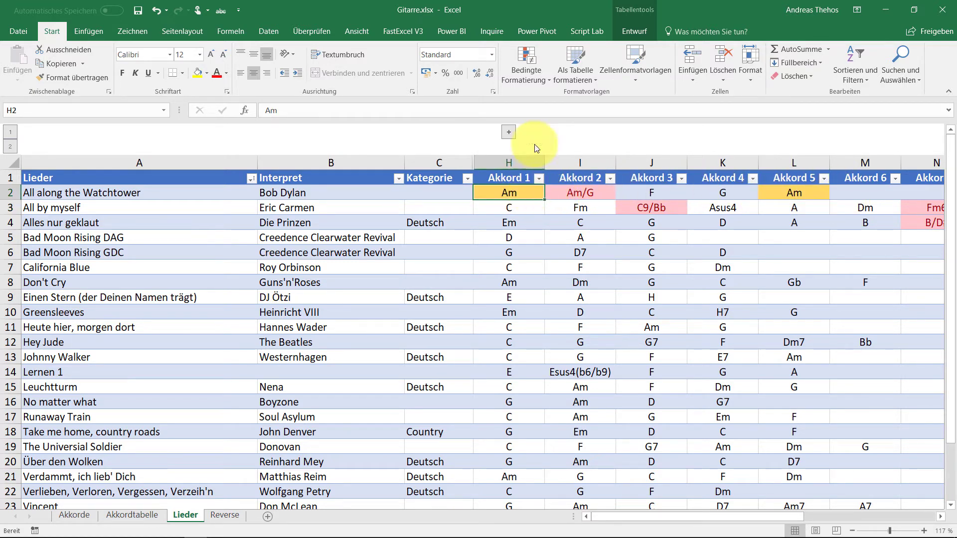
left_click(534, 79)
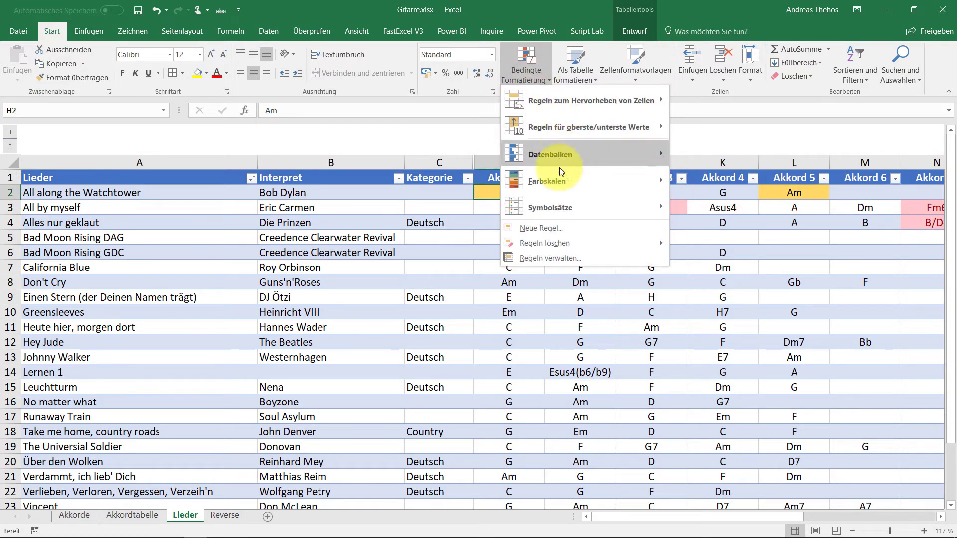
Step: Change the first rule's formula to =UND(H2<>"";ZÄHLENWENN($H2:$U2;H2)>1) and apply it
left_click(542, 258)
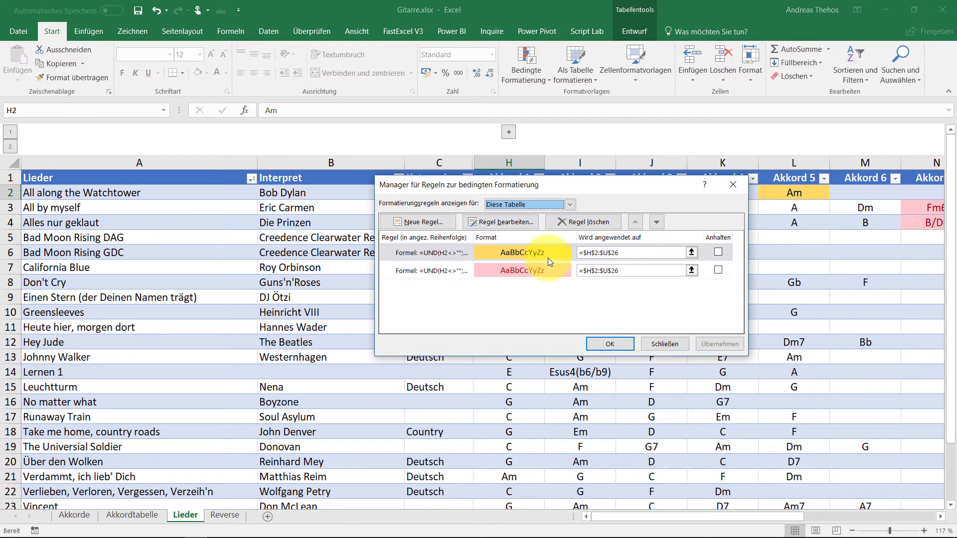
double_click(402, 252)
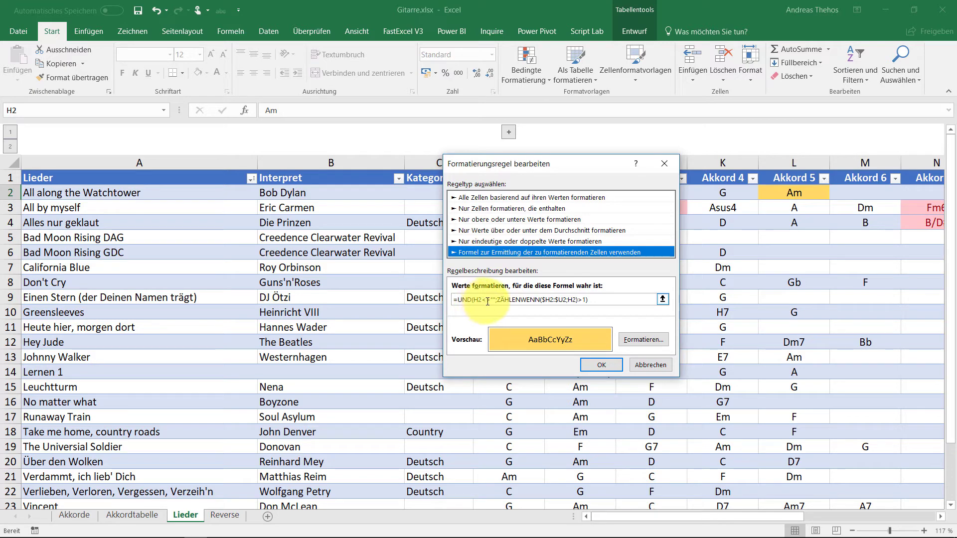
type(">")
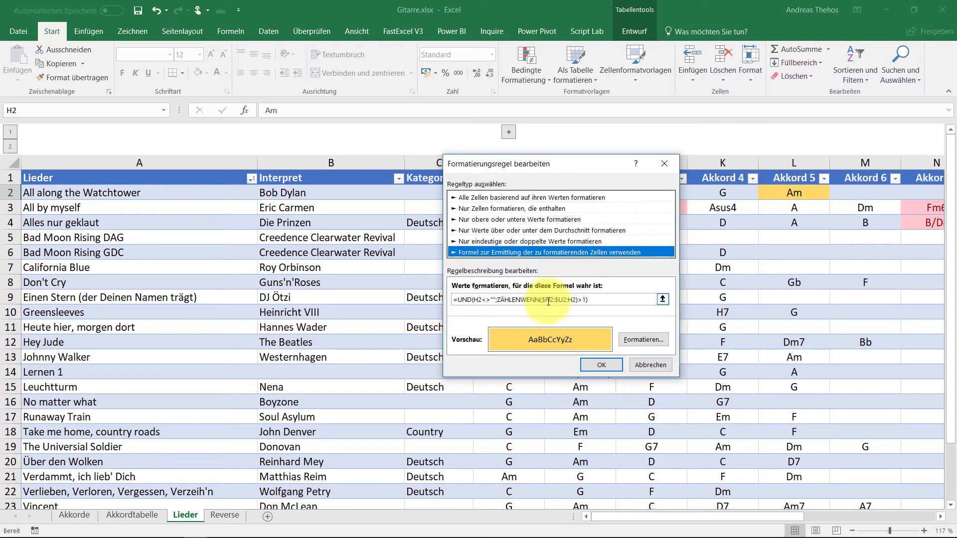
left_click(576, 299)
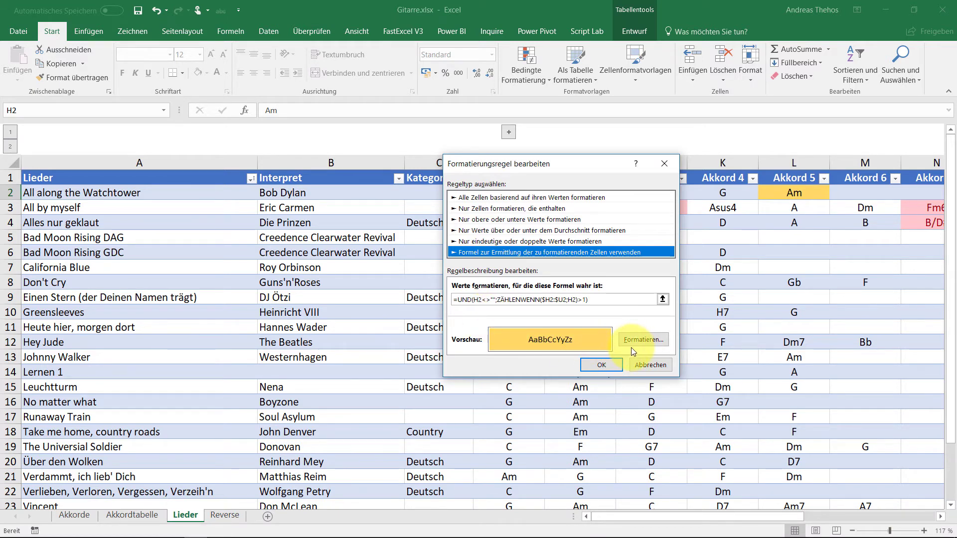
left_click(600, 365)
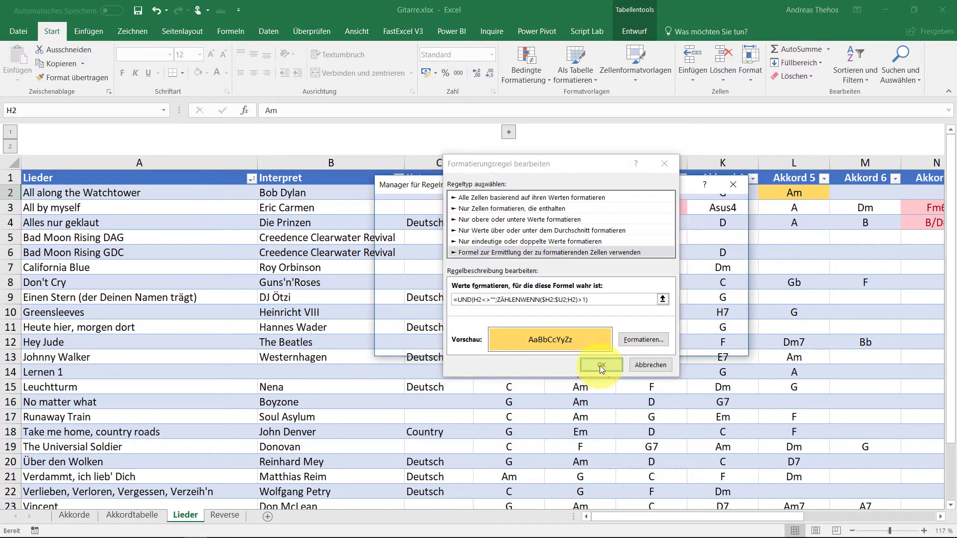
left_click(602, 349)
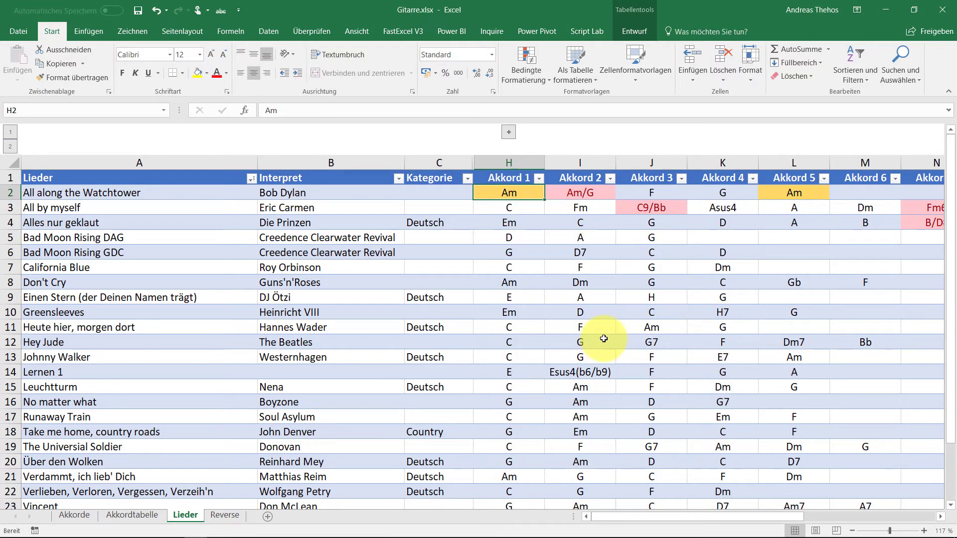
Step: Delete the repeated Am from L2 of All along the Watchtower
left_click(803, 198)
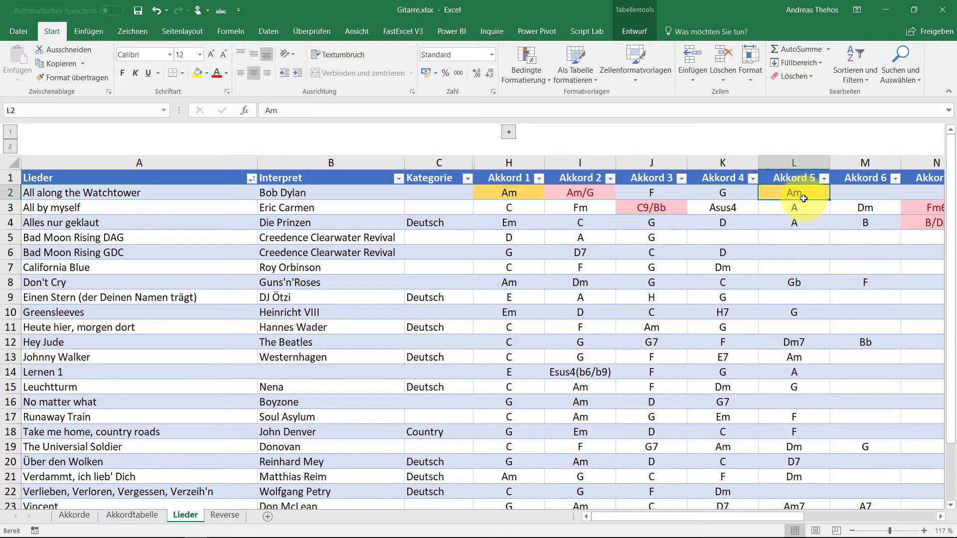
key("Delete")
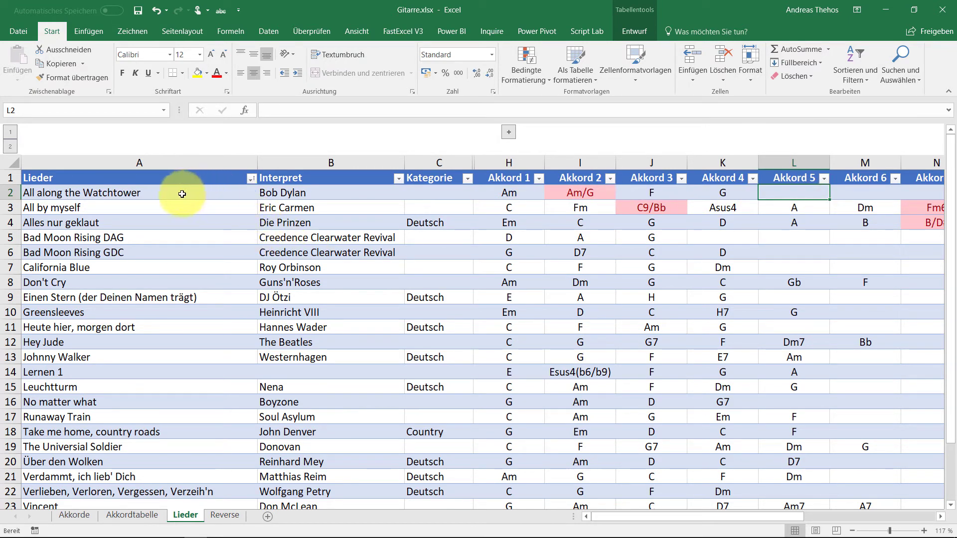
left_click_drag(182, 194, 665, 343)
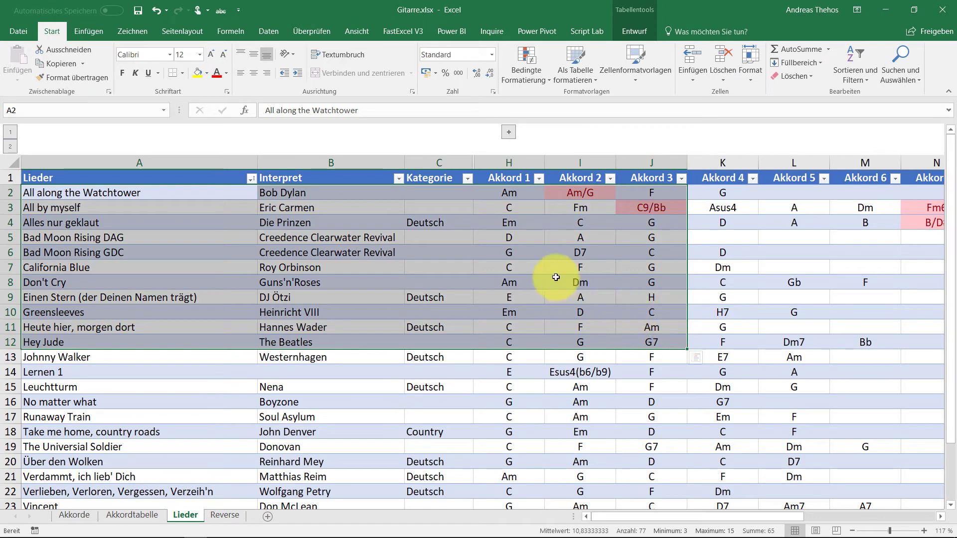
left_click(297, 232)
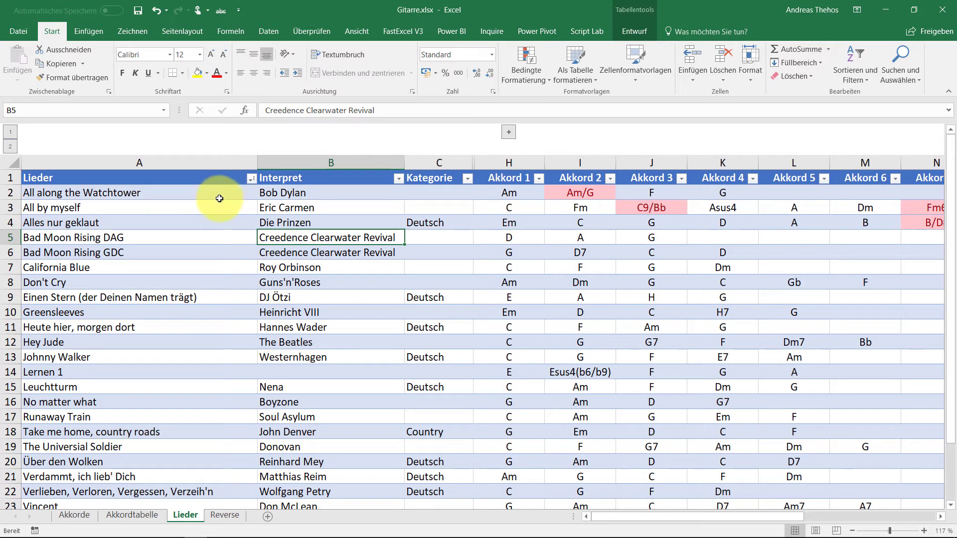
Step: Select the song titles in column A and check their range address in the Name Box
left_click_drag(225, 196, 168, 476)
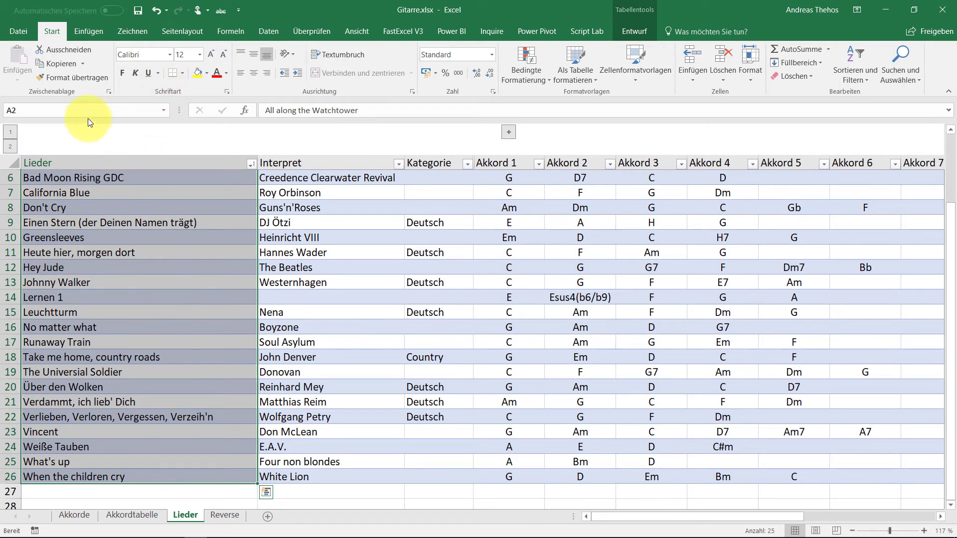
left_click(15, 113)
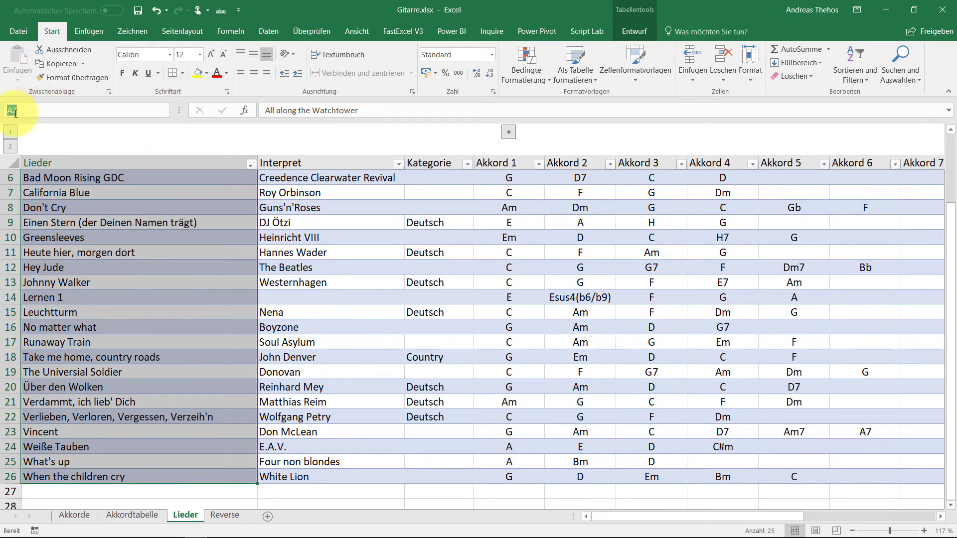
key("Return")
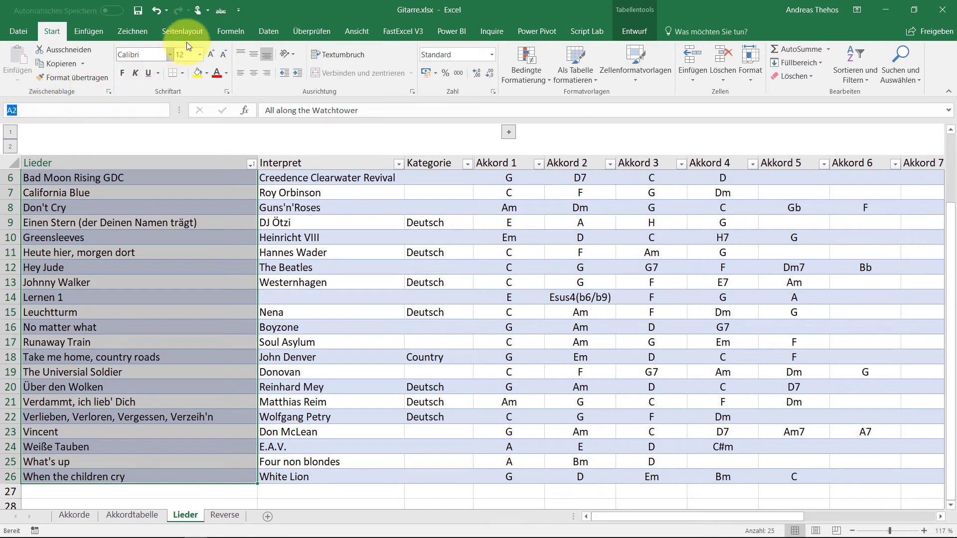
left_click(226, 34)
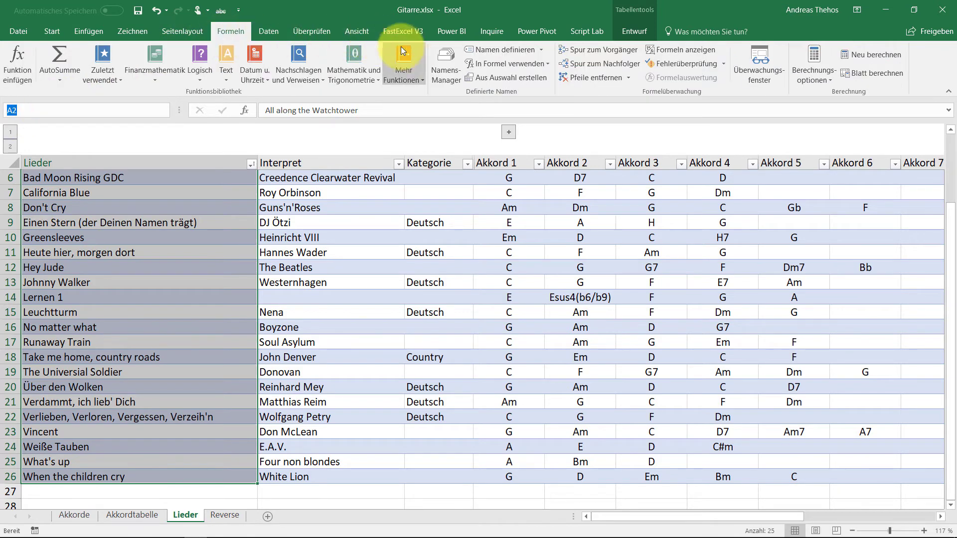
left_click(449, 63)
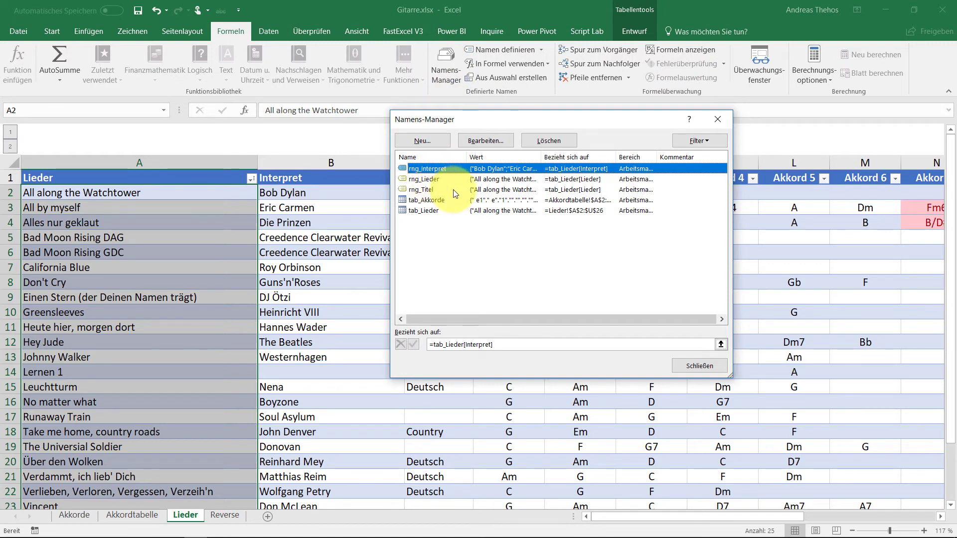
left_click(431, 181)
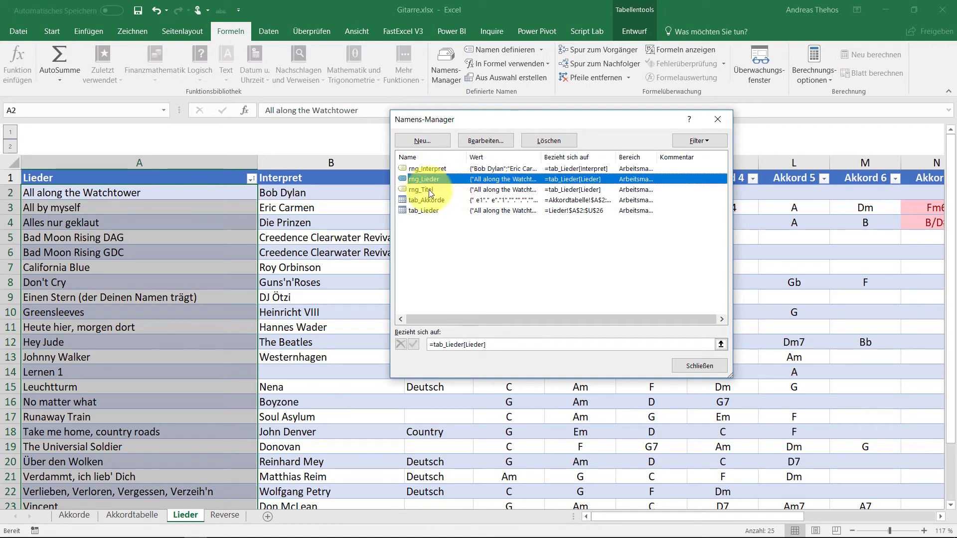
left_click(430, 189)
left_click(430, 181)
left_click(429, 190)
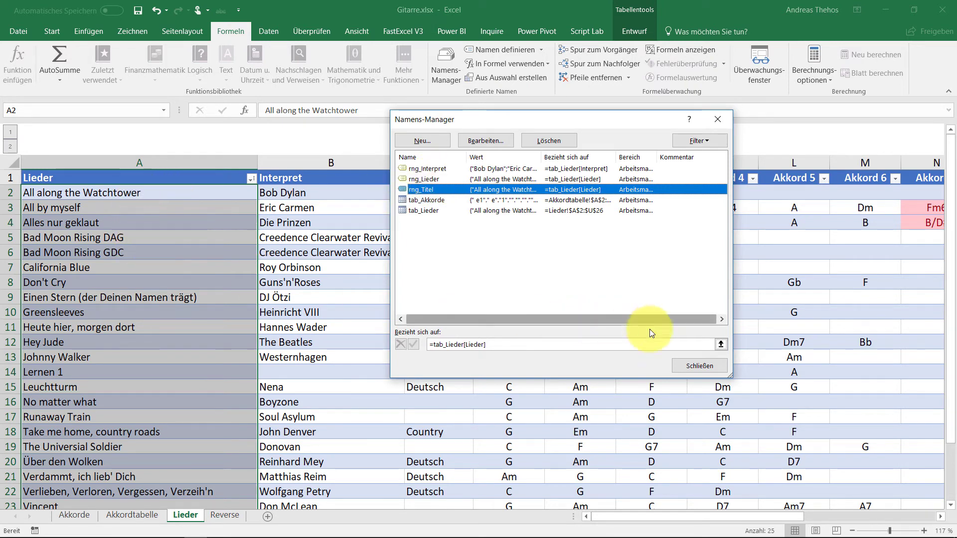
left_click(699, 366)
scroll(116, 310, "down", 4)
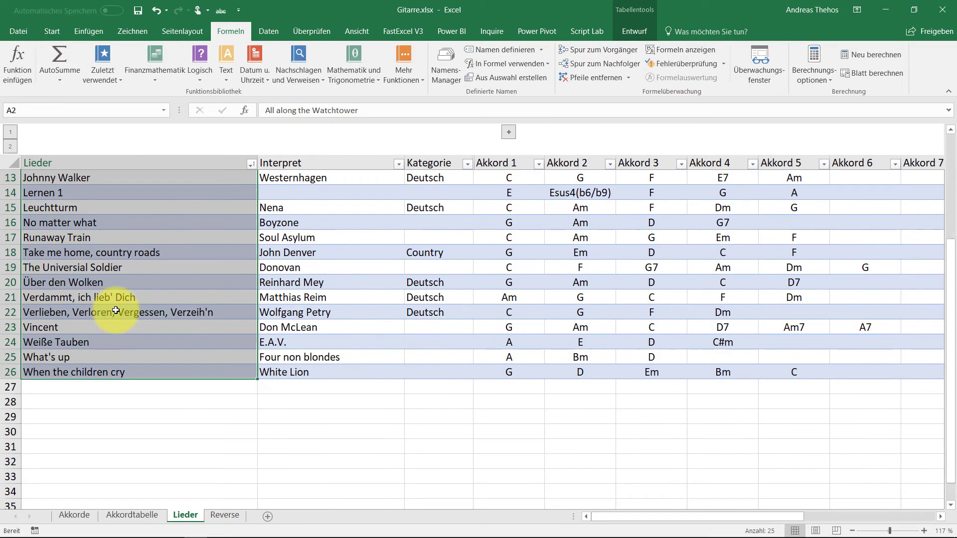
left_click(107, 391)
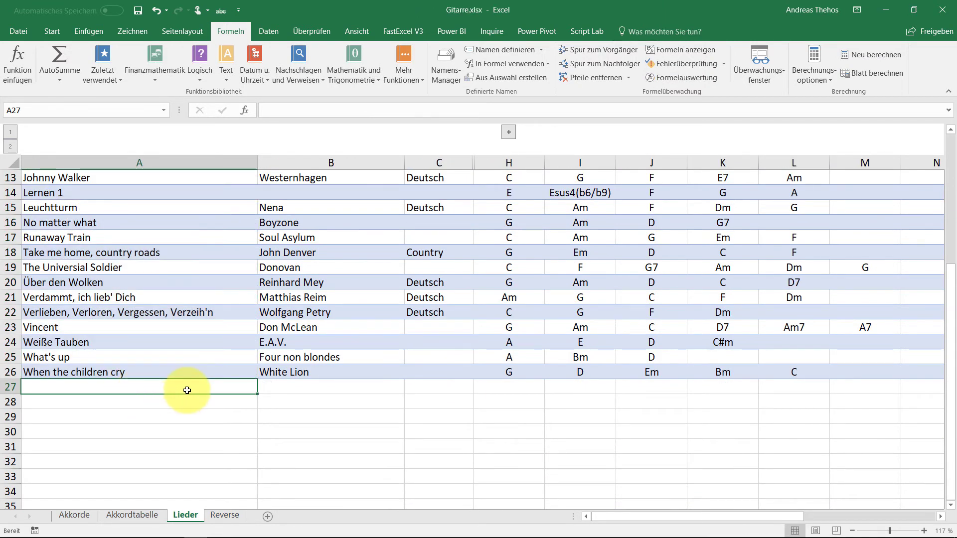
mouse_move(100, 517)
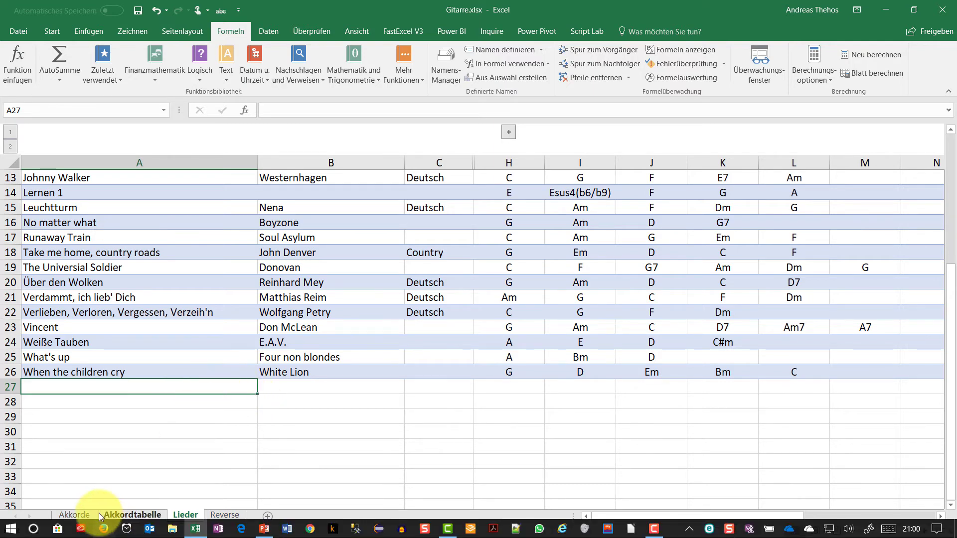
Step: On the Akkorde sheet, browse the B1 song list and close it, keeping Lernen 1
left_click(87, 515)
left_click(99, 143)
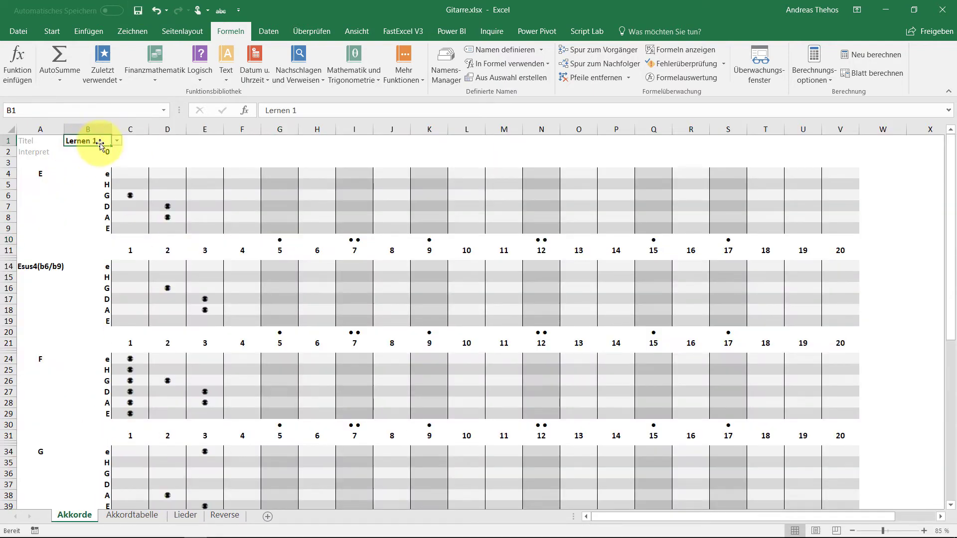
left_click(117, 140)
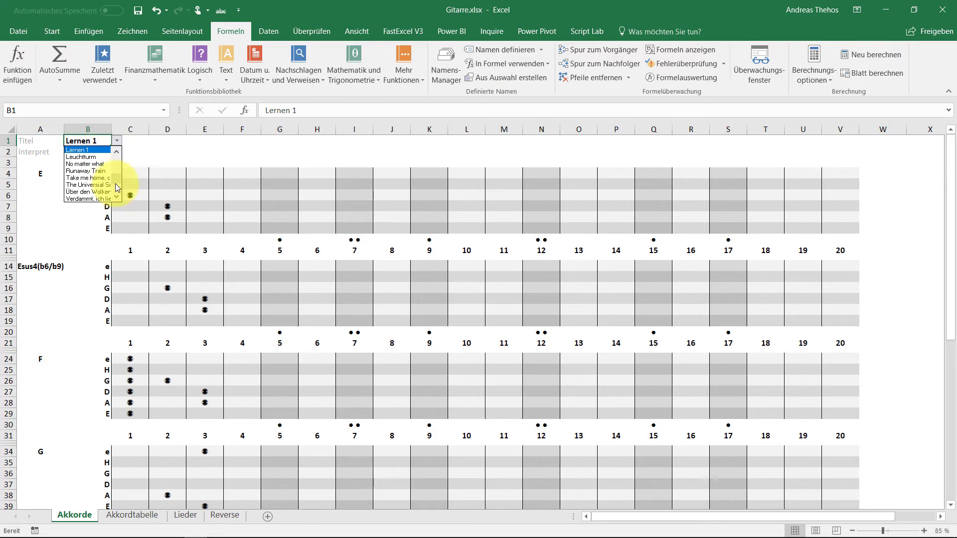
scroll(115, 188, "down", 2)
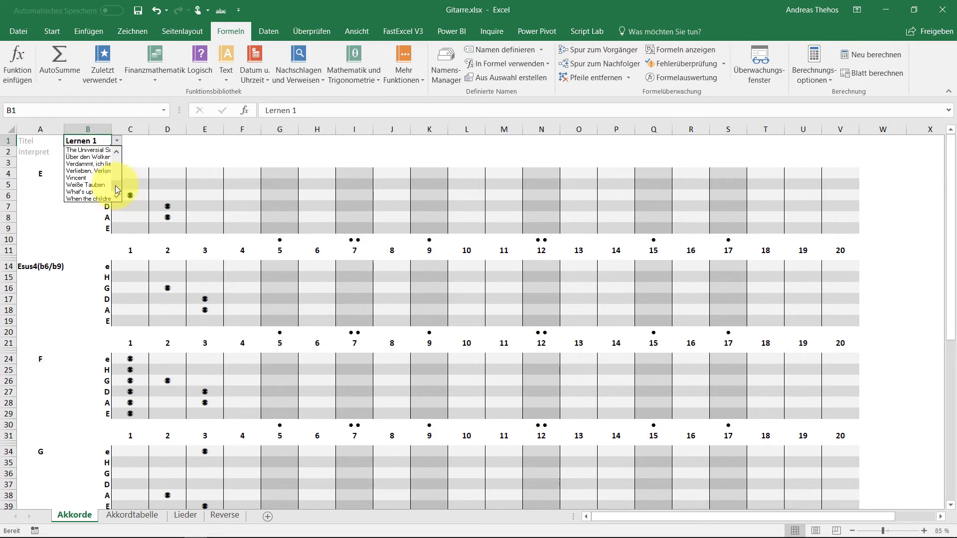
left_click(106, 141)
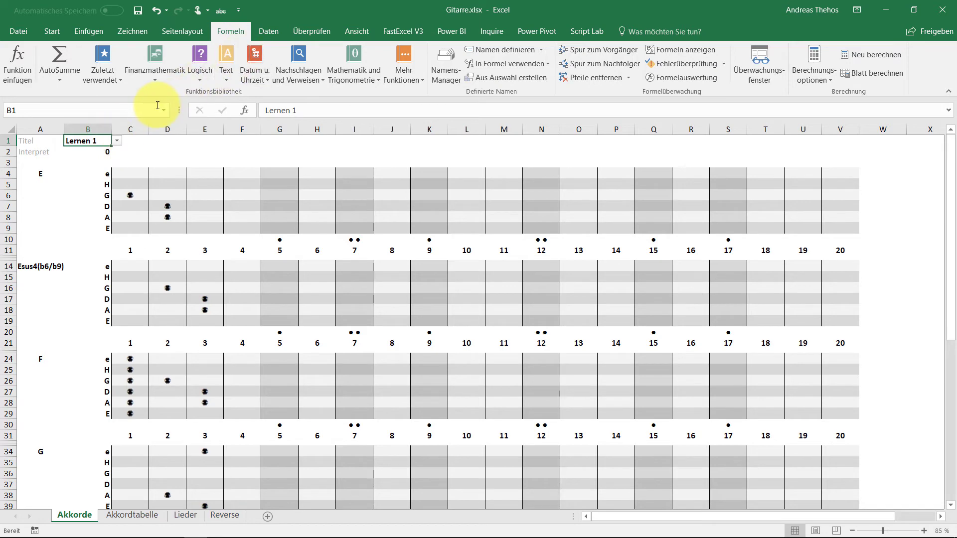
Step: Confirm B1's data validation is a Liste with source =rng_Titel
left_click(262, 32)
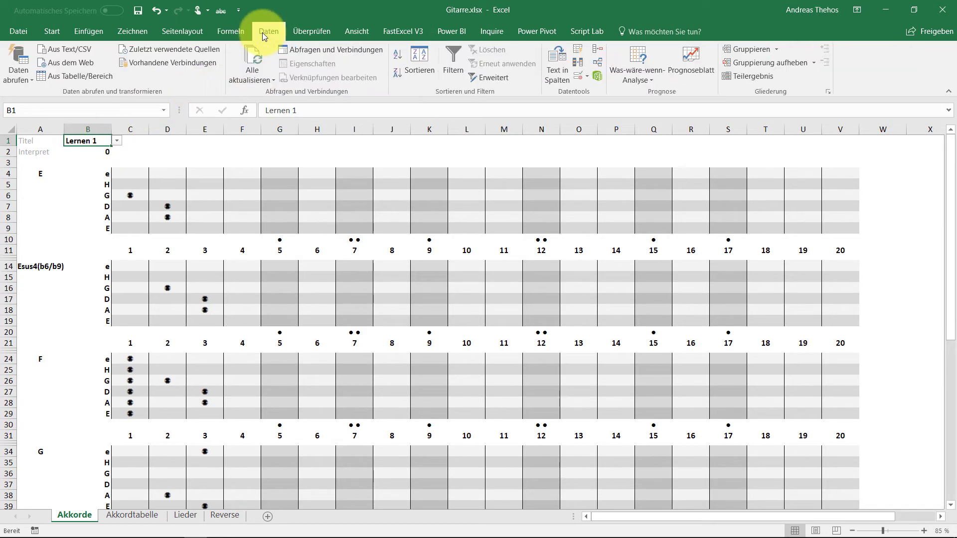
left_click(579, 76)
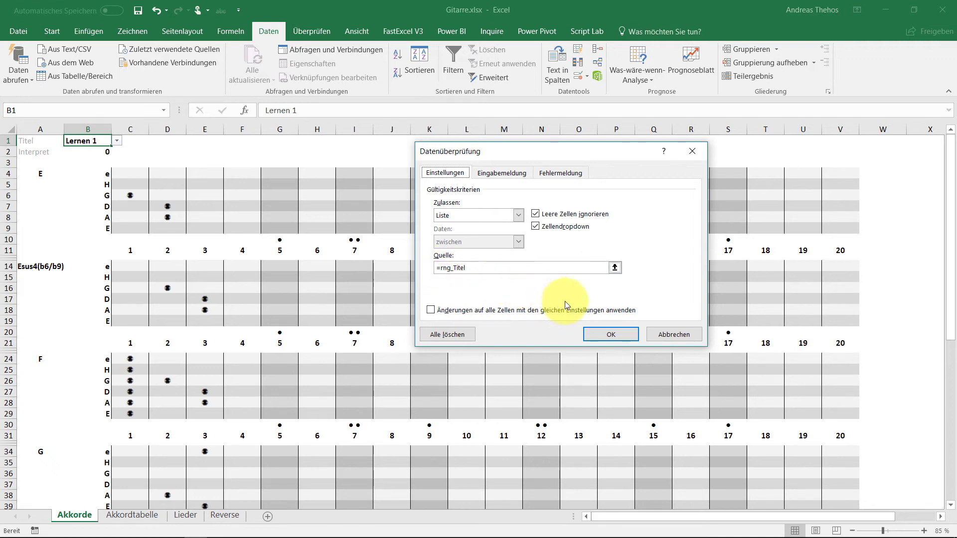
left_click(609, 334)
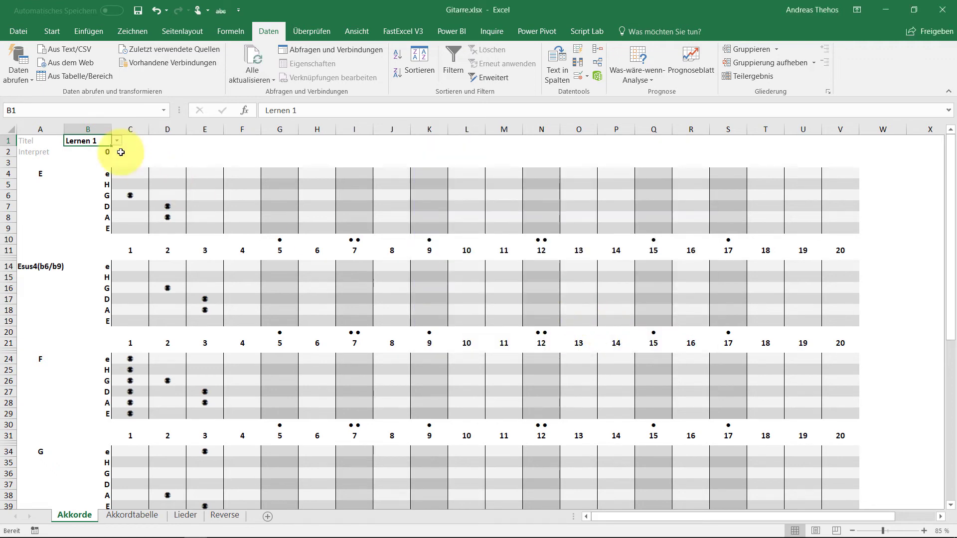
Step: Choose Leuchtturm as the song title in B1
left_click(85, 150)
left_click(111, 141)
left_click(116, 140)
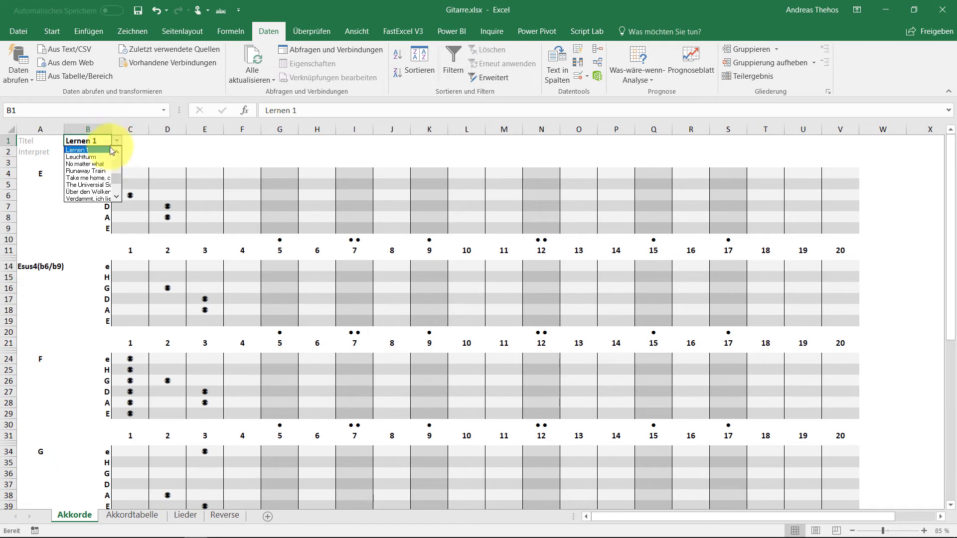
left_click(83, 157)
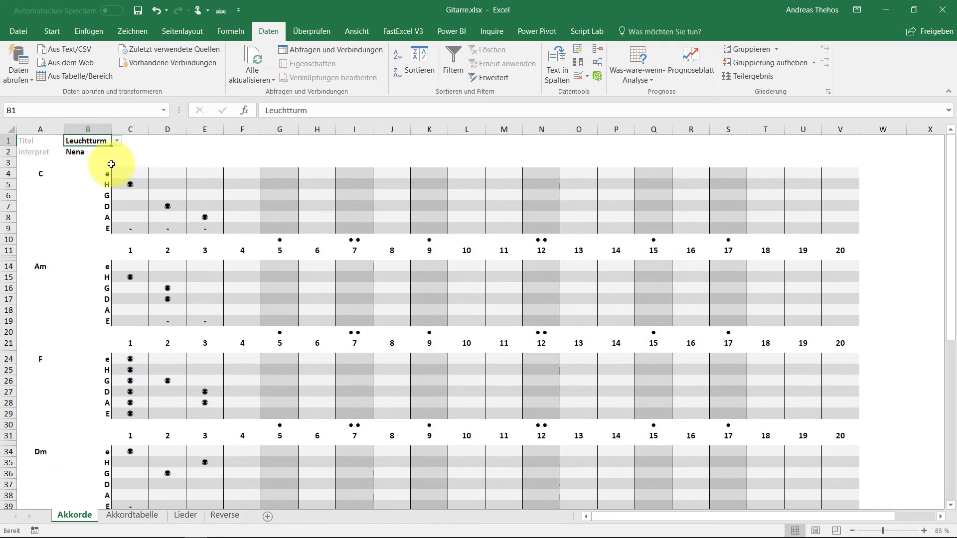
Step: Commit B2's =SVERWEIS(B1;tab_Lieder;2;FALSCH) artist lookup, then go to the Lieder sheet
left_click(82, 153)
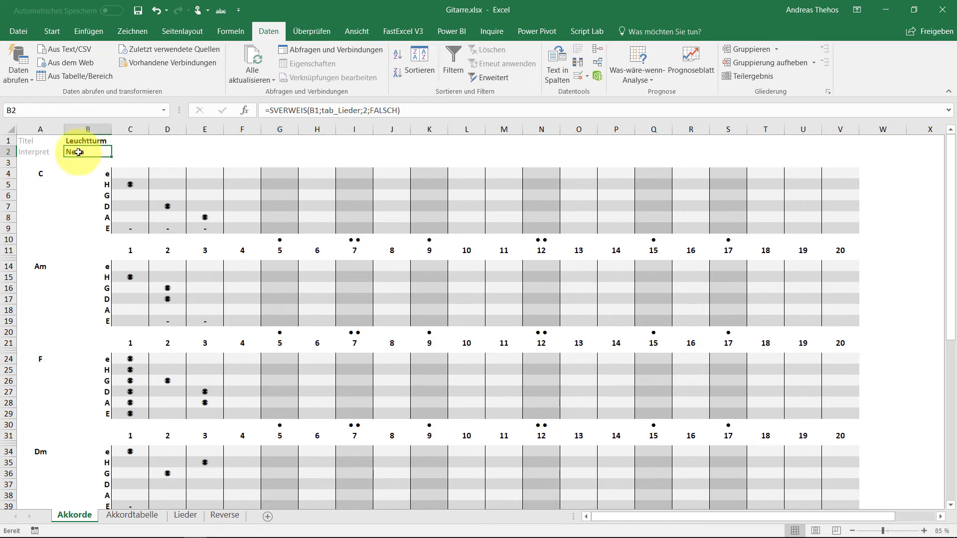
double_click(79, 153)
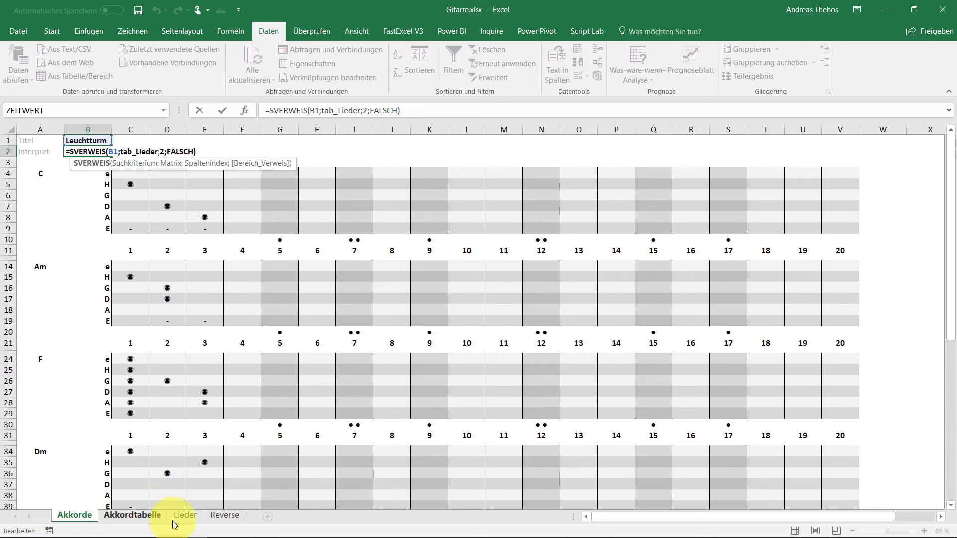
key("Return")
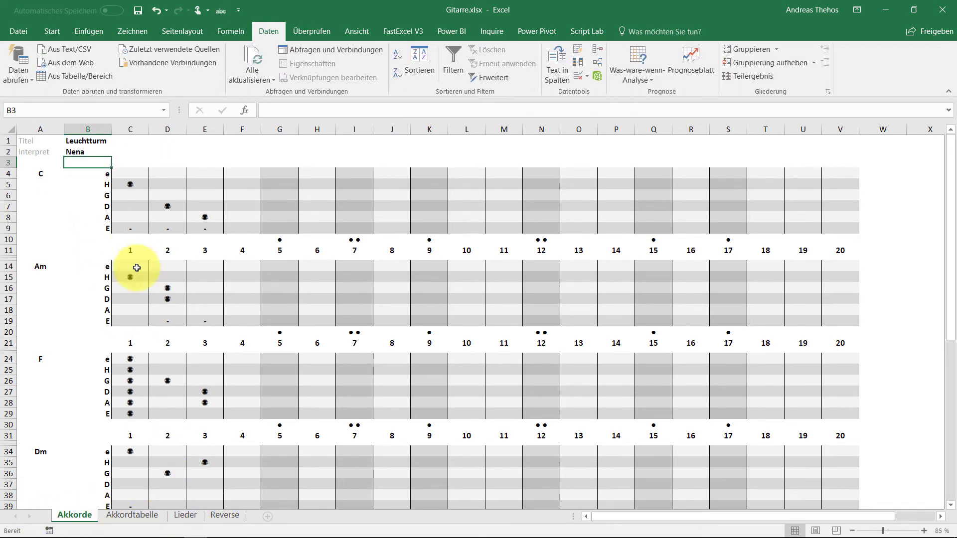
left_click(184, 516)
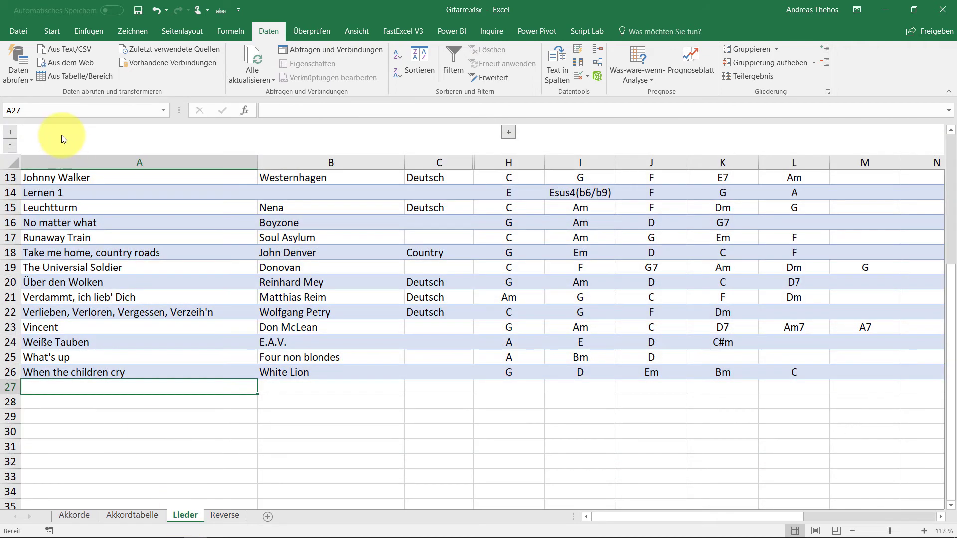
Step: Check the songs table is named tab_Lieder, then return to Leuchtturm's C, Am, F, Dm diagrams
left_click(85, 219)
scroll(96, 197, "up", 2)
left_click(634, 31)
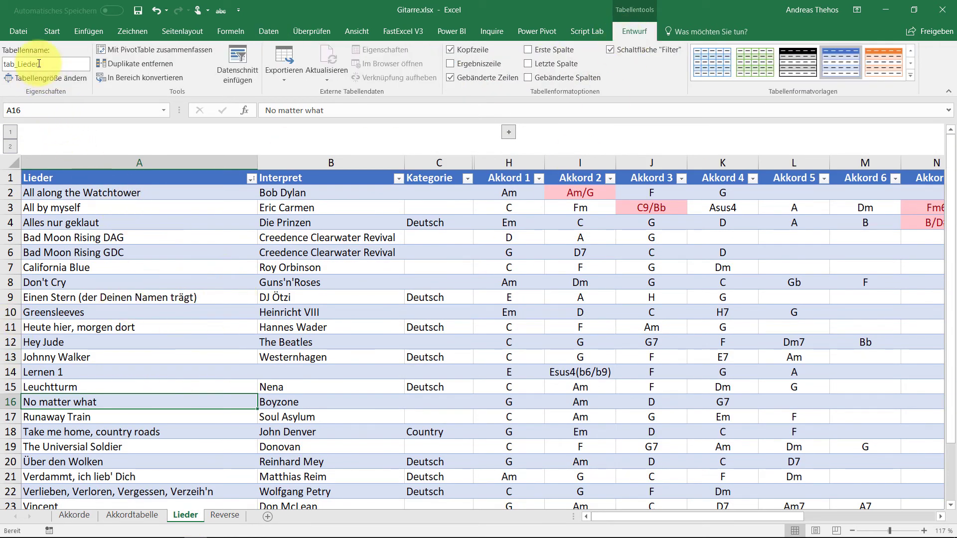
mouse_move(82, 199)
left_mouse_down()
mouse_move(97, 417)
mouse_move(299, 387)
left_mouse_up()
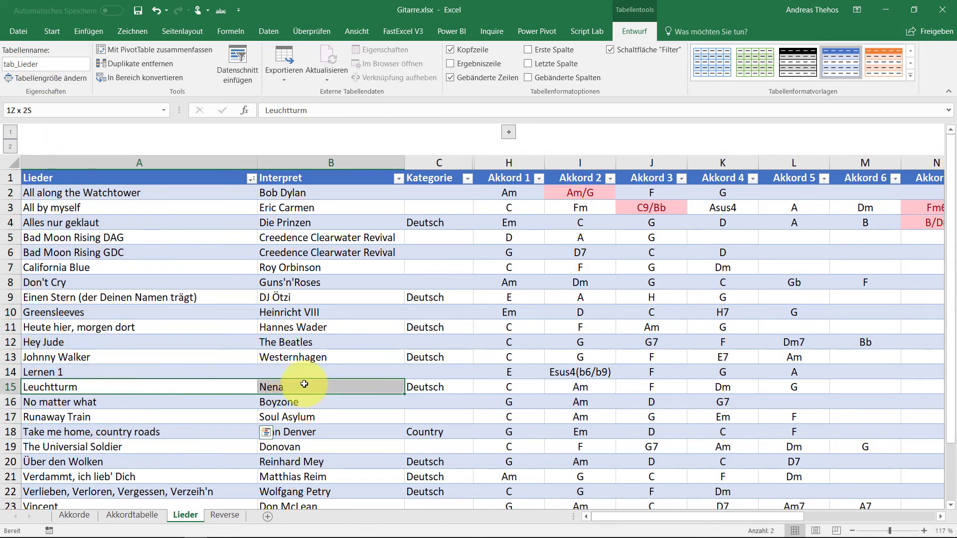
left_click(339, 393)
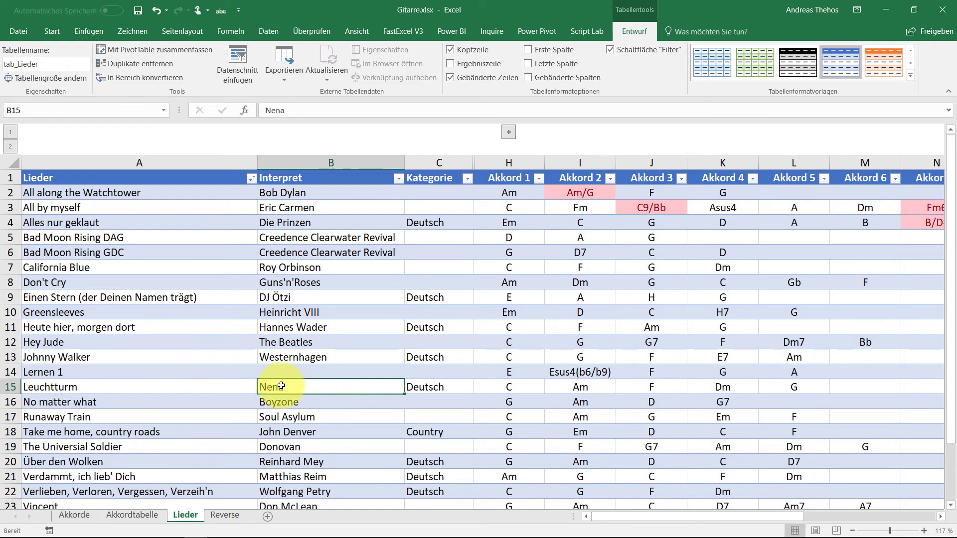
left_click(74, 515)
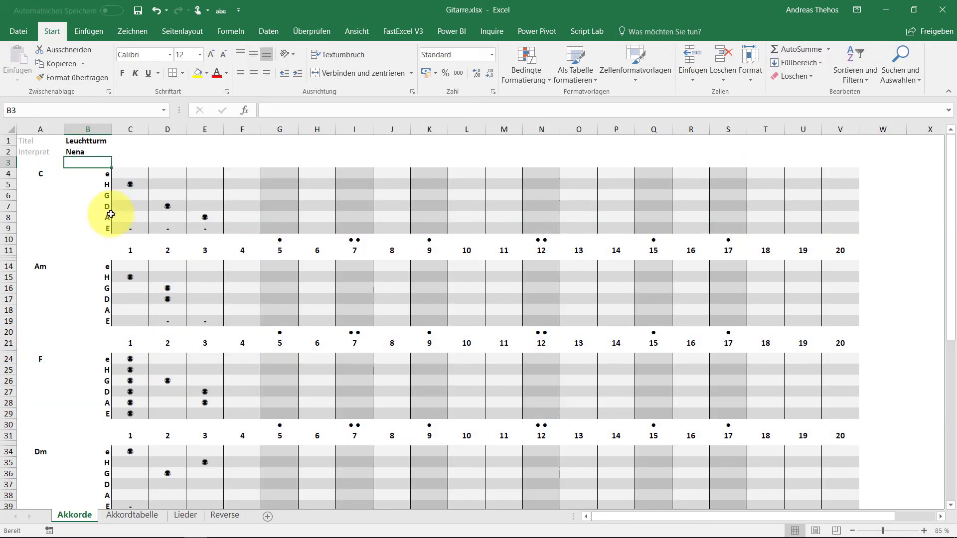
Step: Inspect the fretboard formulas in C4 and E5 and the chord-name formula in A4
left_click(130, 176)
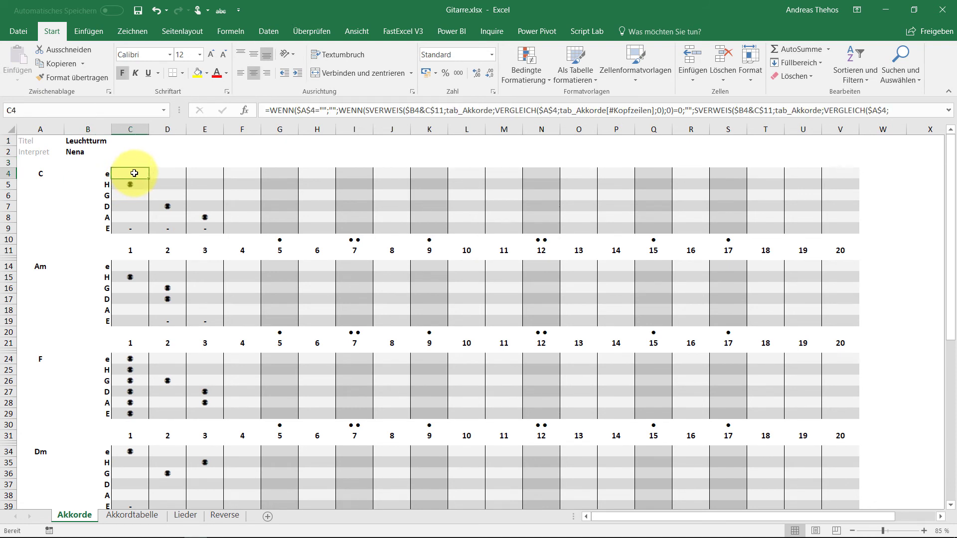
left_click(164, 185)
left_click(198, 185)
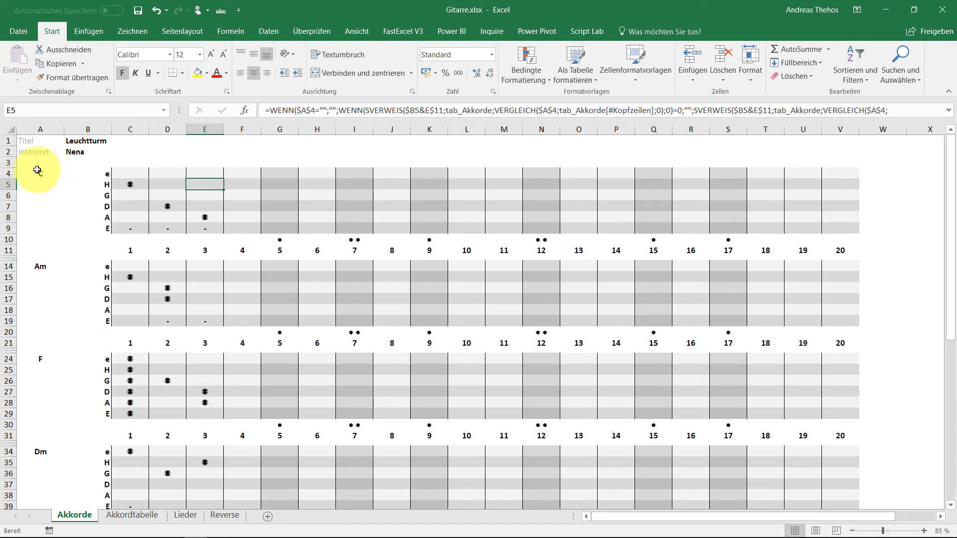
left_click(38, 171)
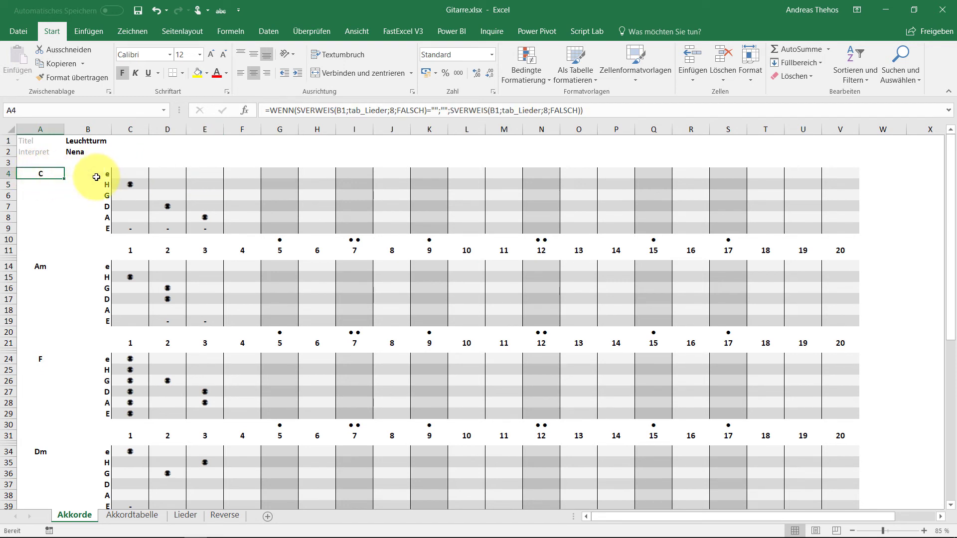
Step: Compare the Akkordtabelle chord table with the Akkorde diagrams, scrolling right, then return to Lieder
left_click(147, 508)
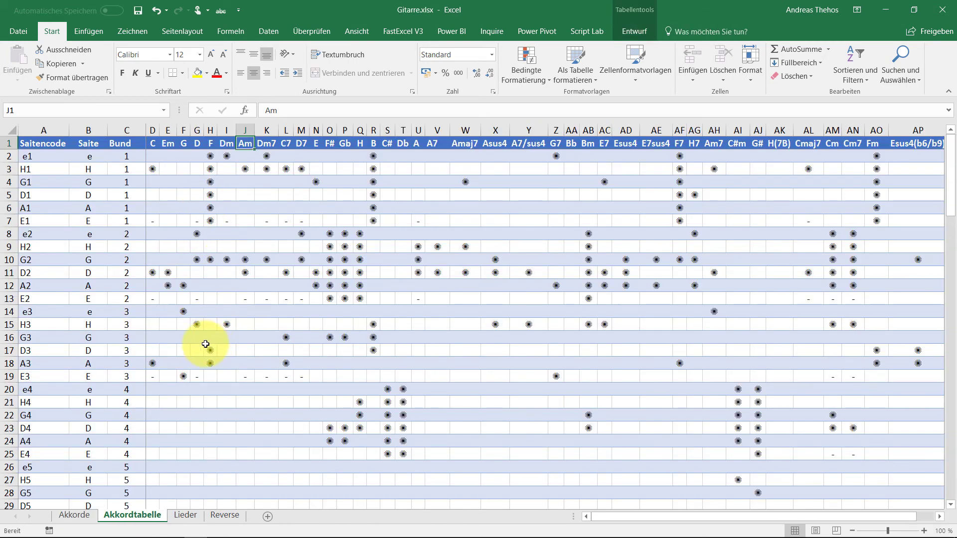
left_click(72, 516)
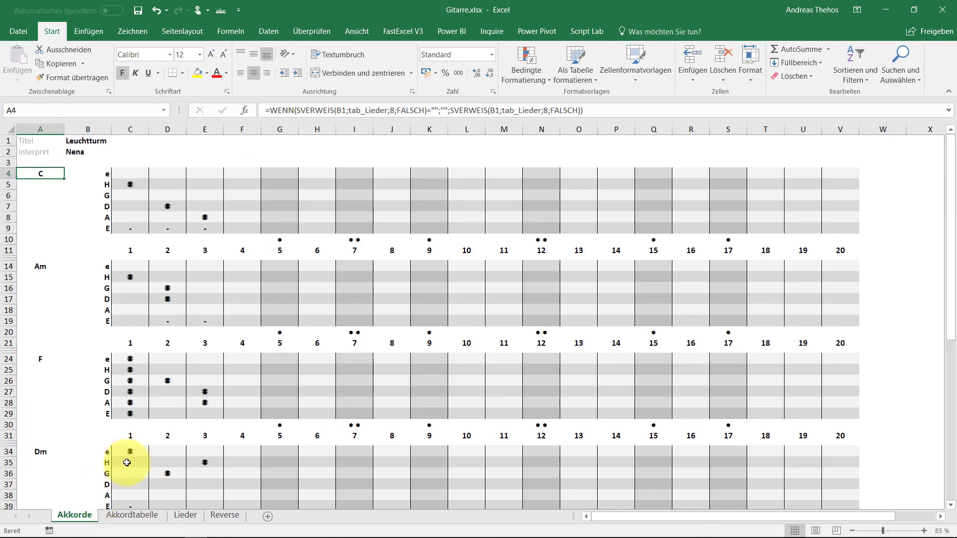
left_click(154, 518)
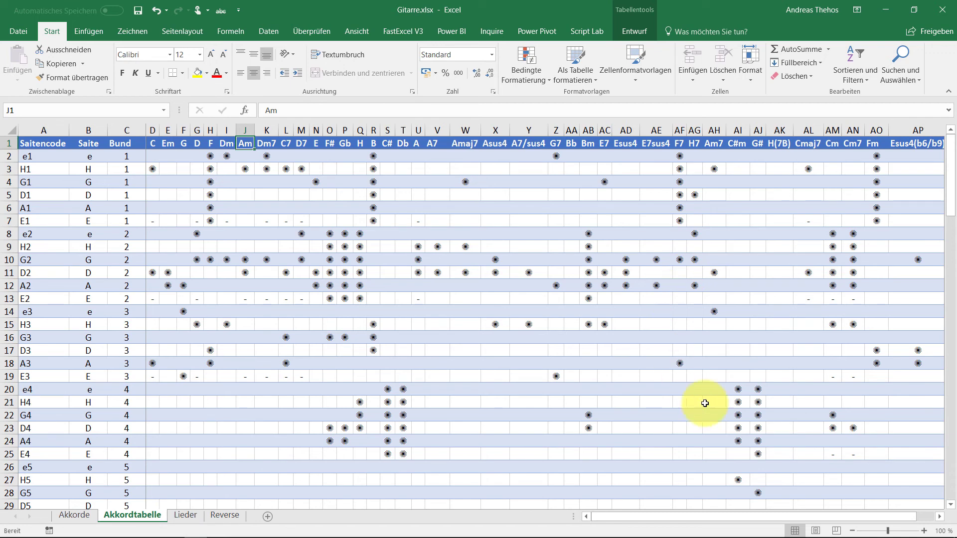
left_click_drag(817, 518, 887, 518)
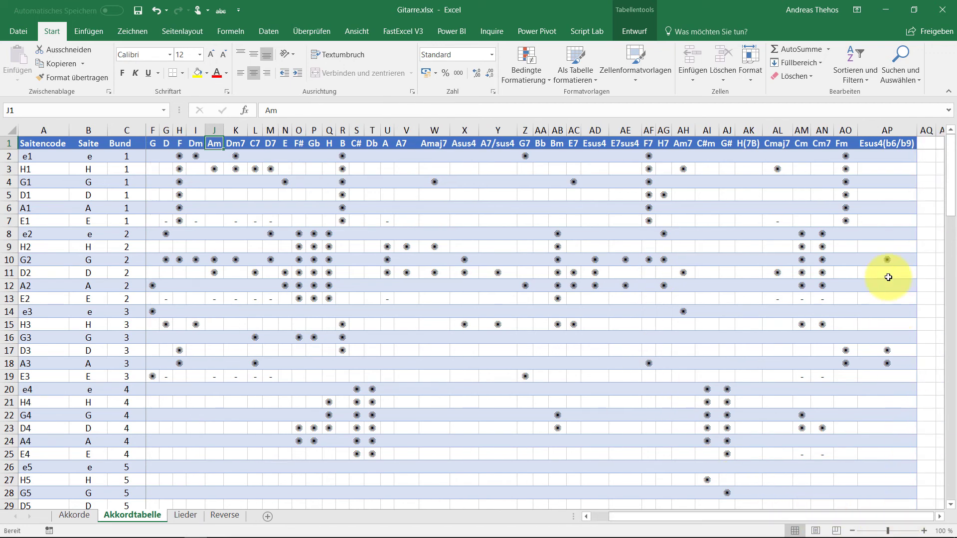
left_click(186, 515)
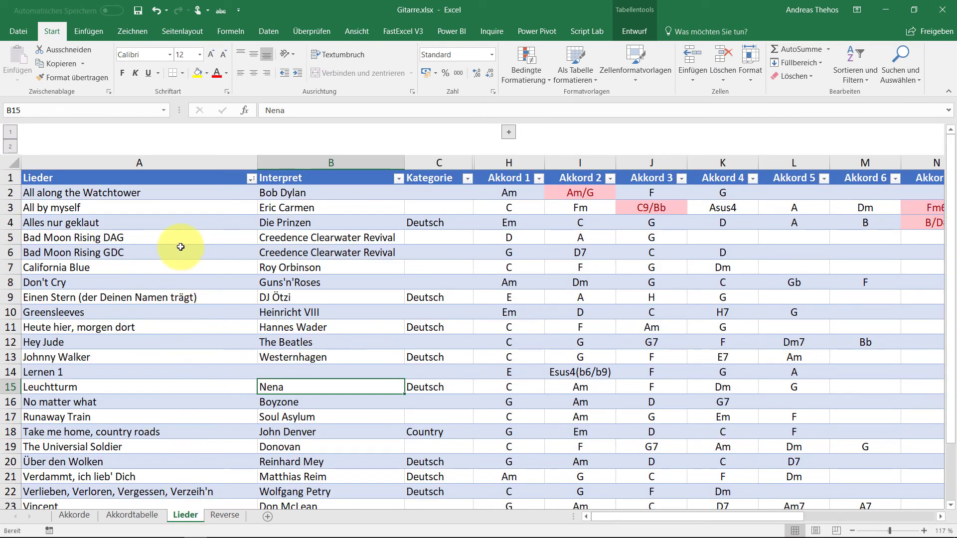
Step: Select the Greensleeves and 'Heute hier, morgen dort' rows, check C5's fretboard formula, then show Reverse
left_click_drag(95, 312, 497, 318)
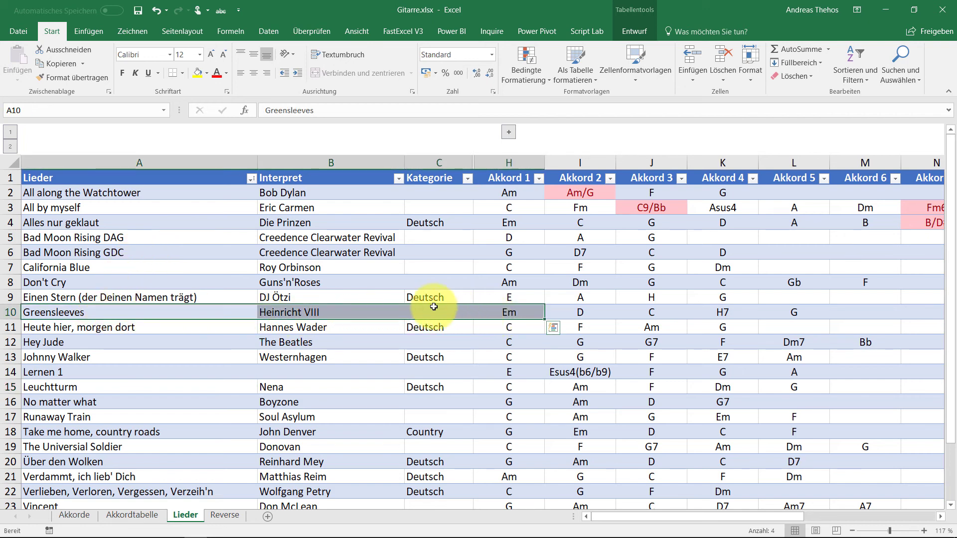
left_click(163, 327)
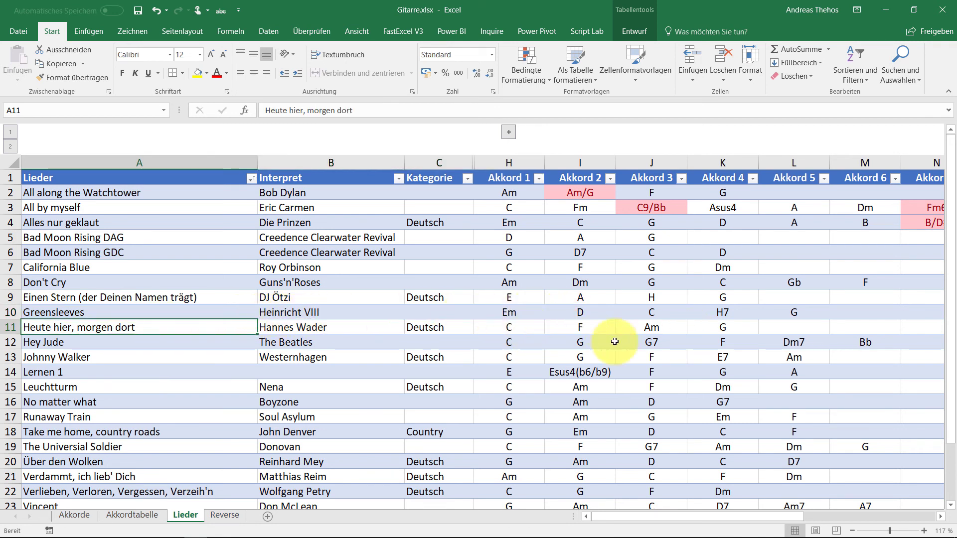
left_click(74, 515)
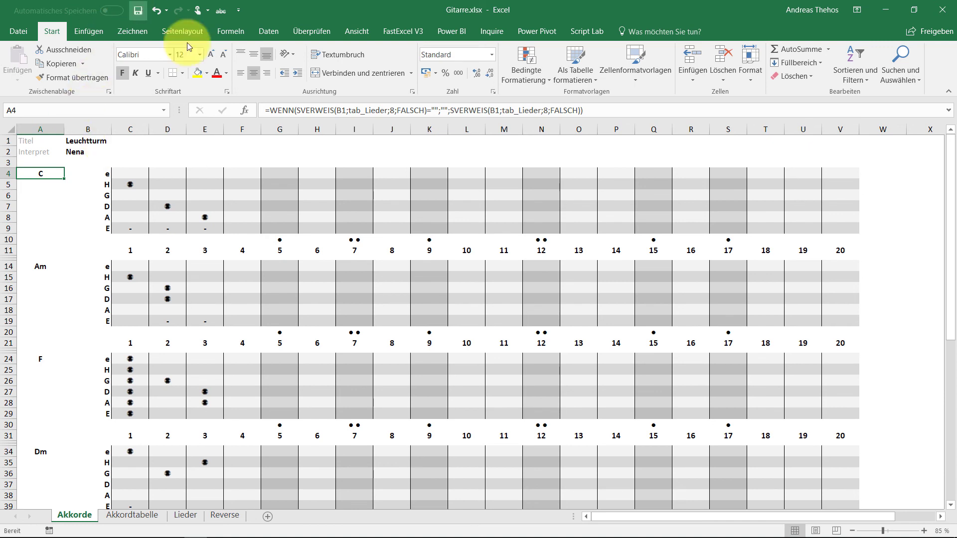
left_click(128, 184)
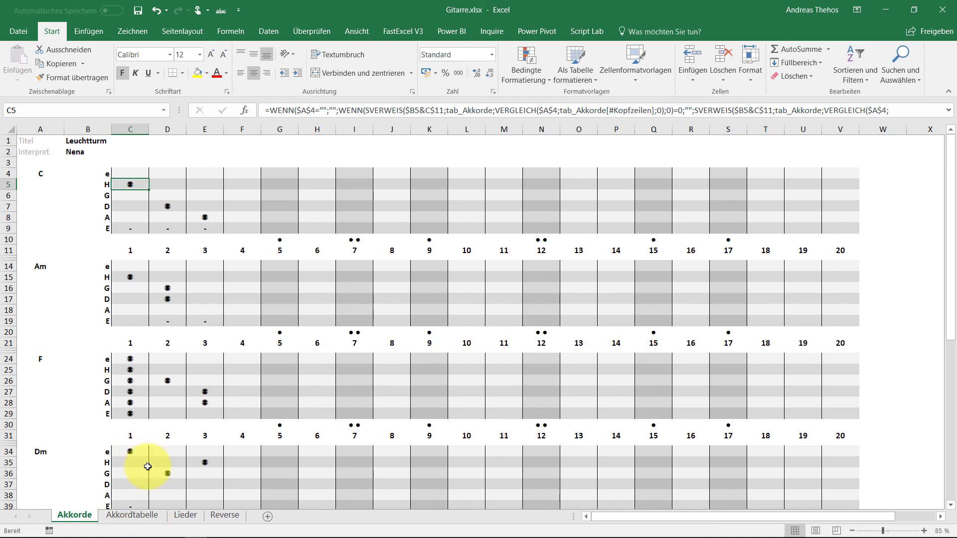
left_click(220, 518)
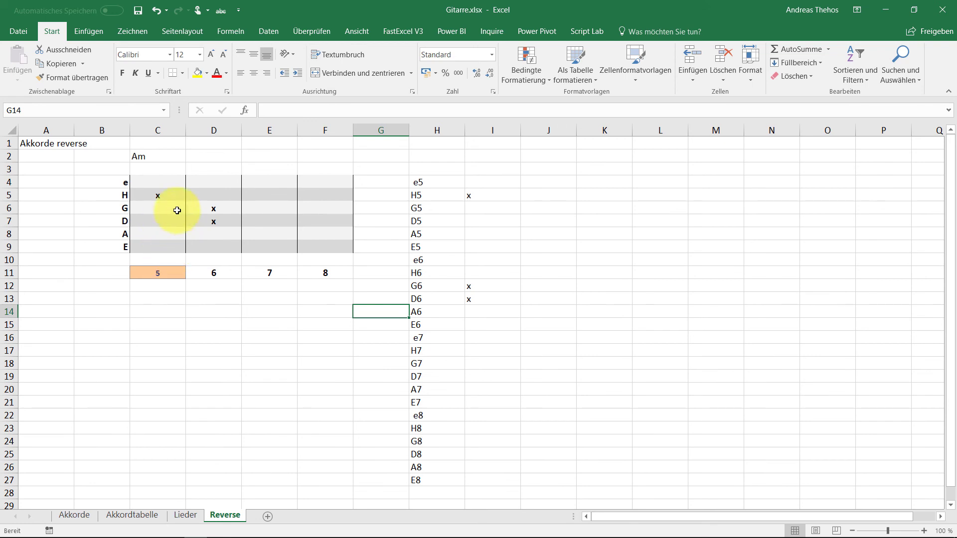
Step: Examine the Am x marks in C5 and D6:D7, then go to Akkordtabelle with Ctrl+Page Up
left_click(166, 199)
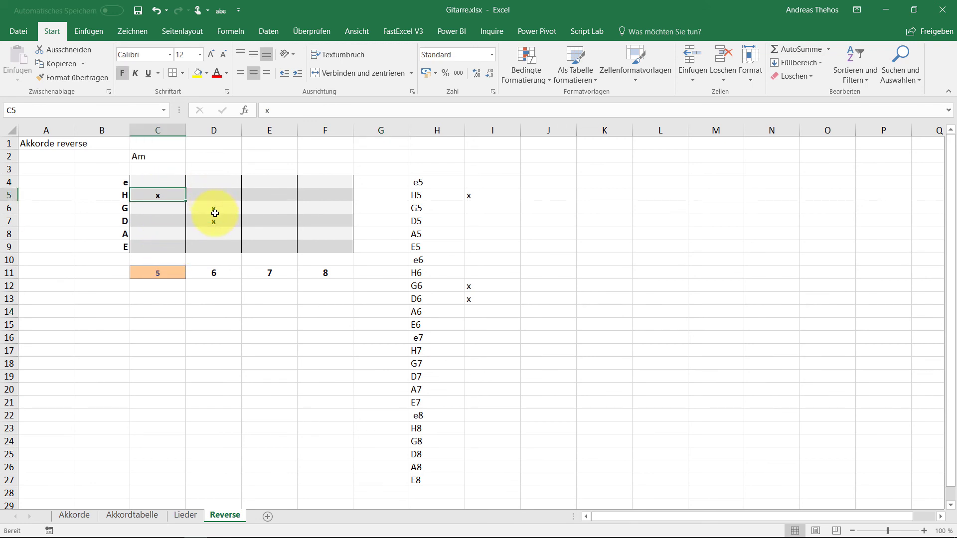
left_click_drag(214, 221, 213, 209)
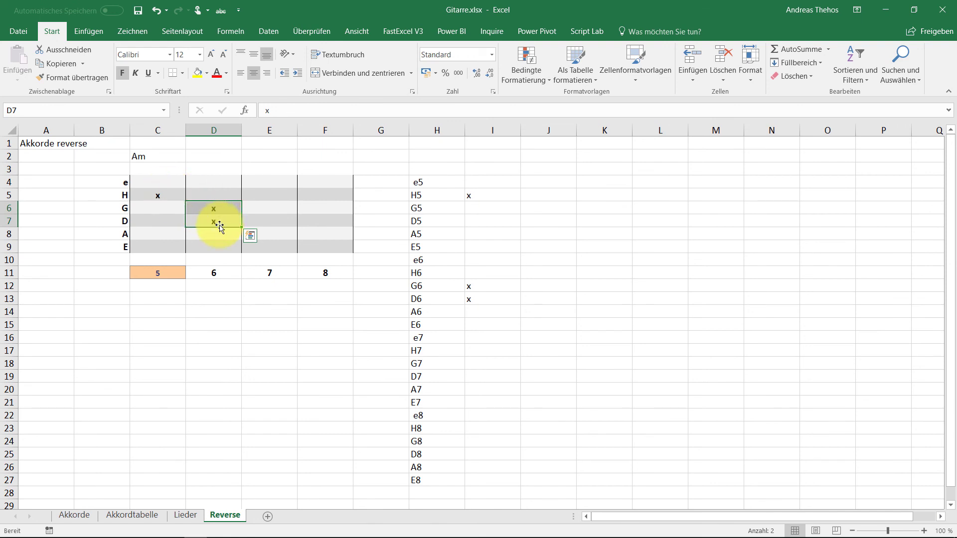
left_click(171, 187)
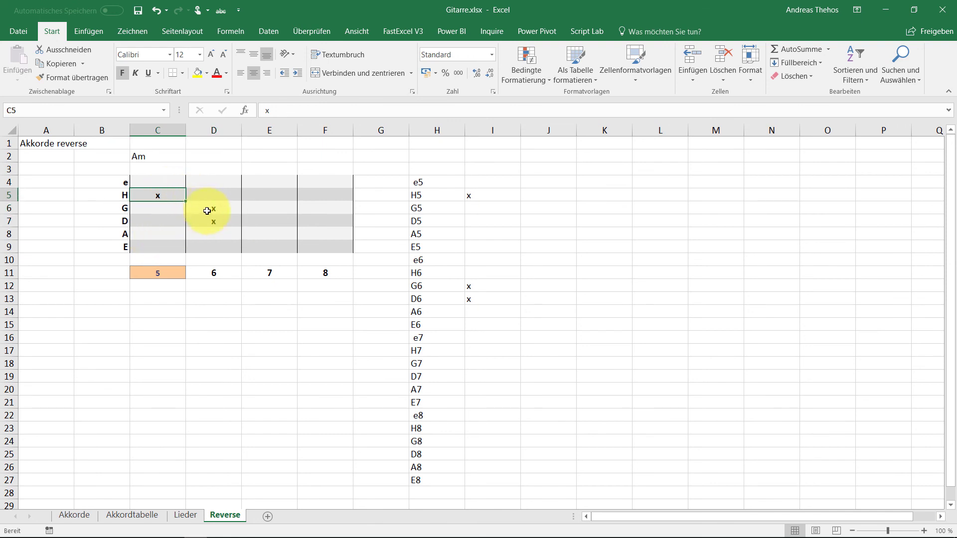
left_click(208, 209)
left_click(175, 186)
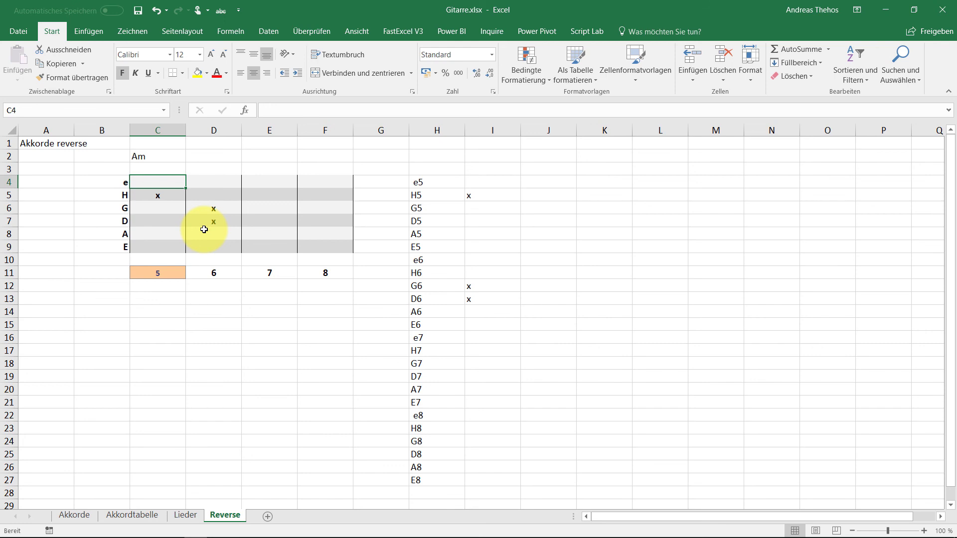
key("ctrl+Page_Up")
key("ctrl+Page_Up")
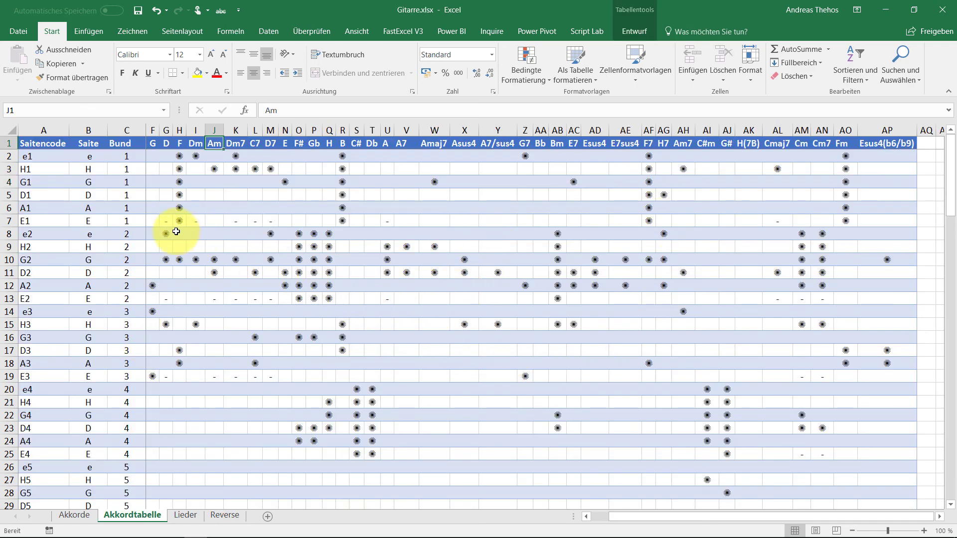
Step: Check G7 in Akkordtabelle, then return via Lieder to the Leuchtturm C, Am, F, Dm diagrams
left_click(166, 220)
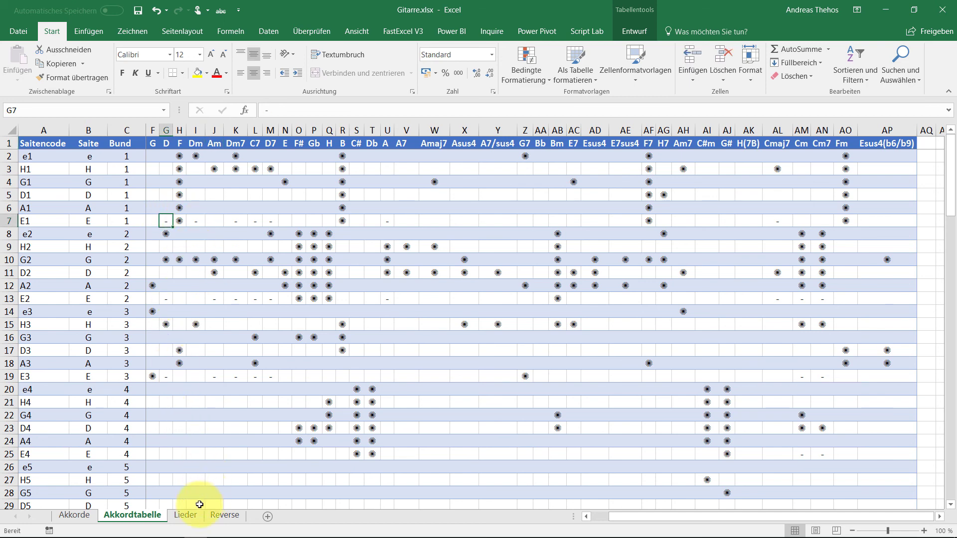
left_click(185, 515)
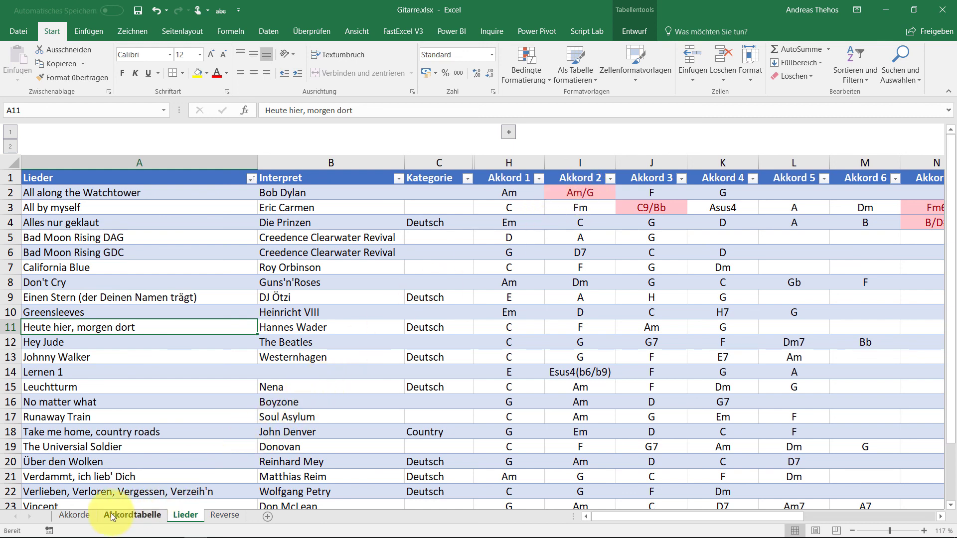
left_click(75, 515)
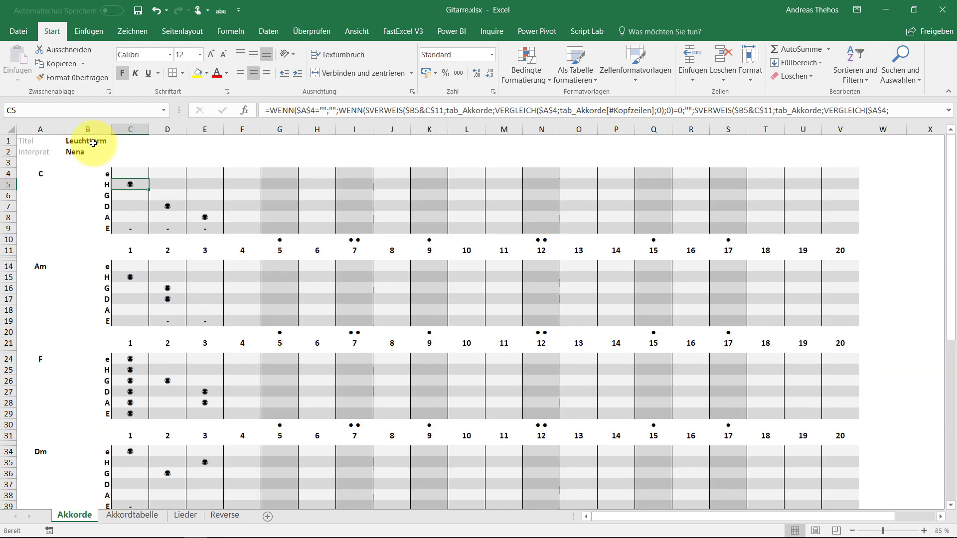